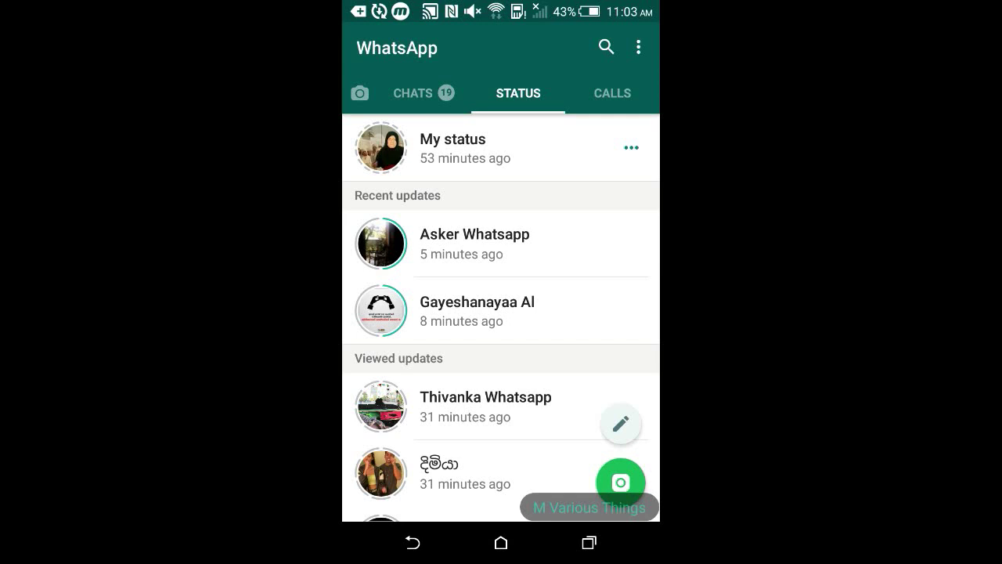
Watch the two recent contact status updates in WhatsApp, then return to the Status list
drag(433, 428, 425, 289)
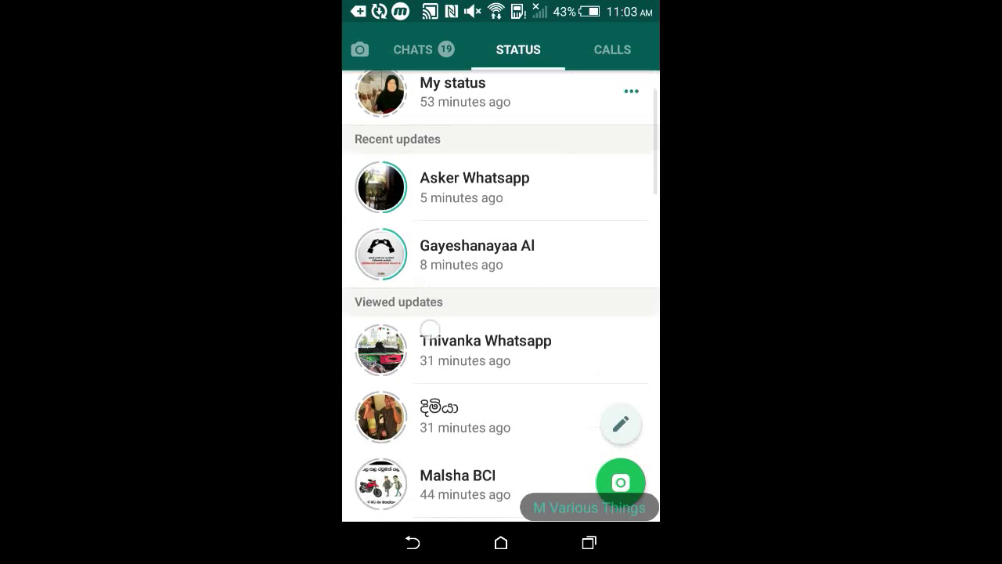
drag(425, 420, 425, 289)
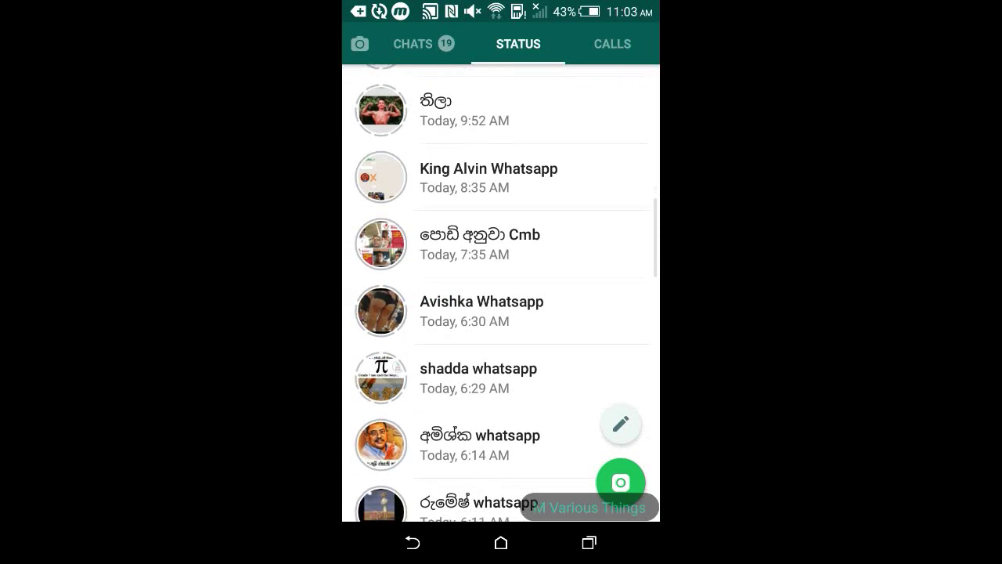
drag(578, 267, 573, 414)
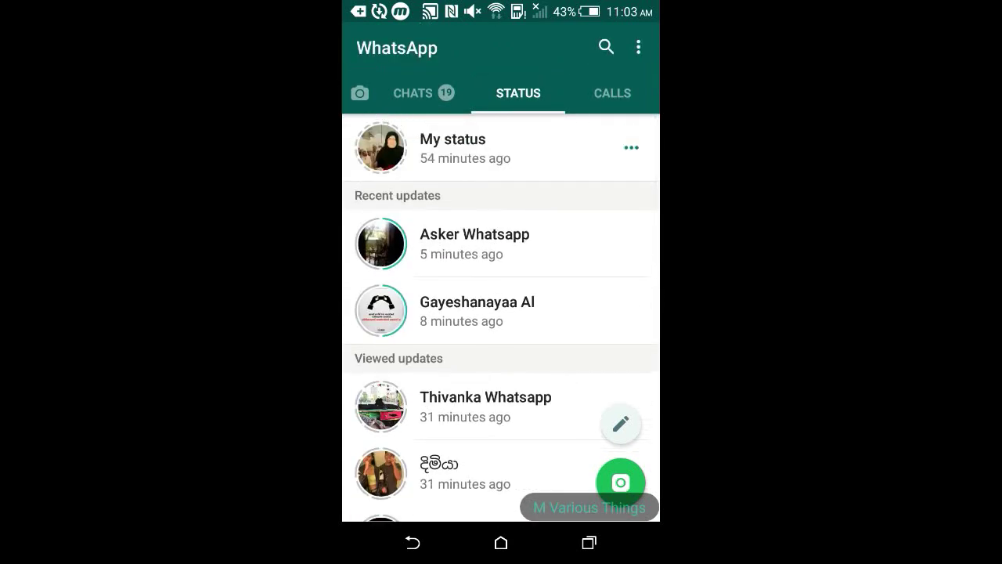
drag(550, 349, 593, 202)
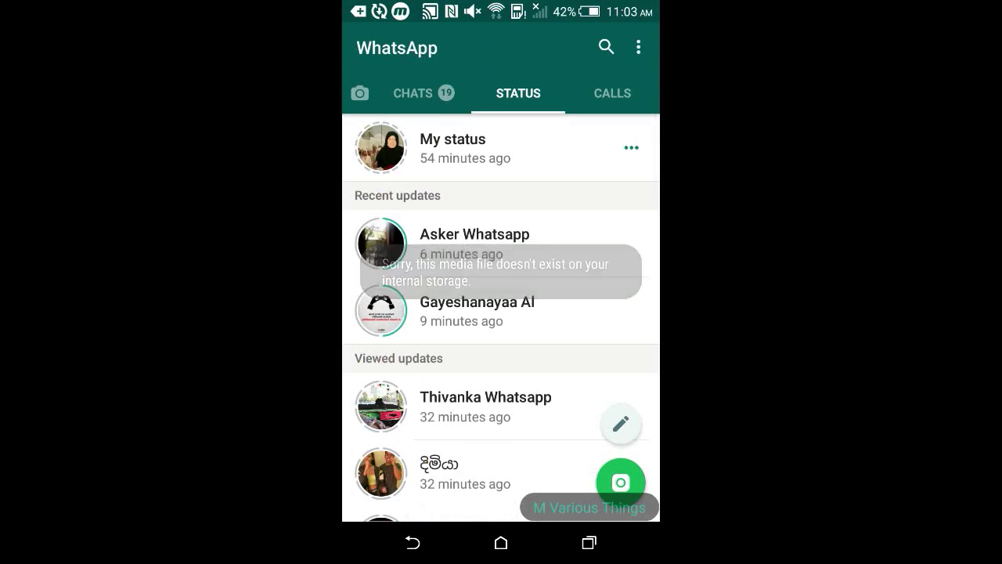
click(469, 243)
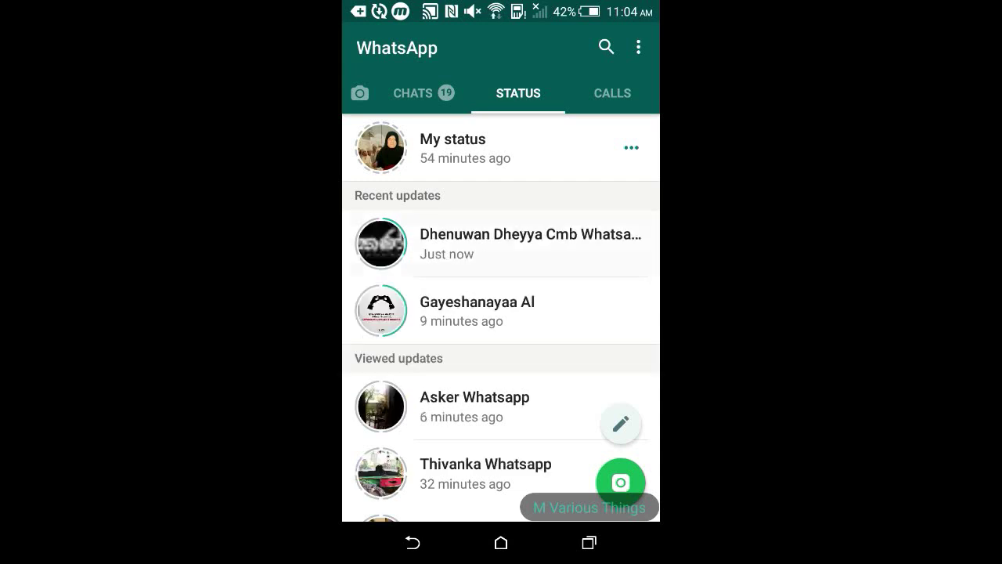
click(501, 243)
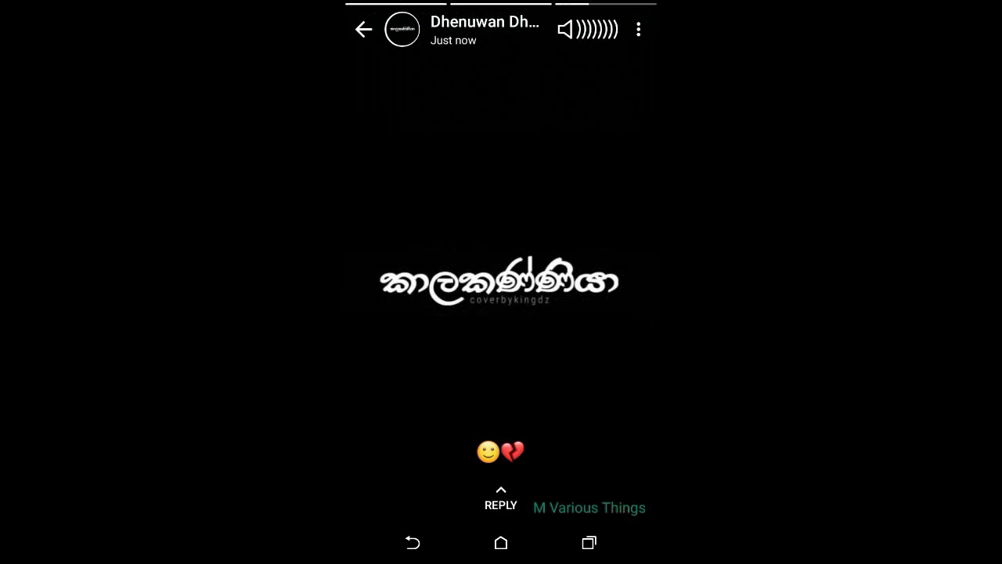
click(624, 332)
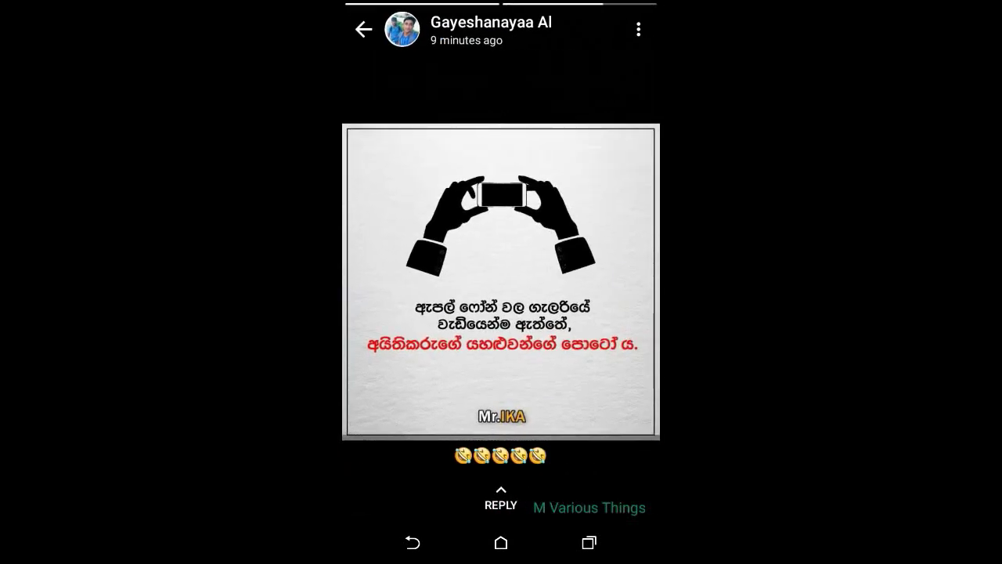
click(626, 277)
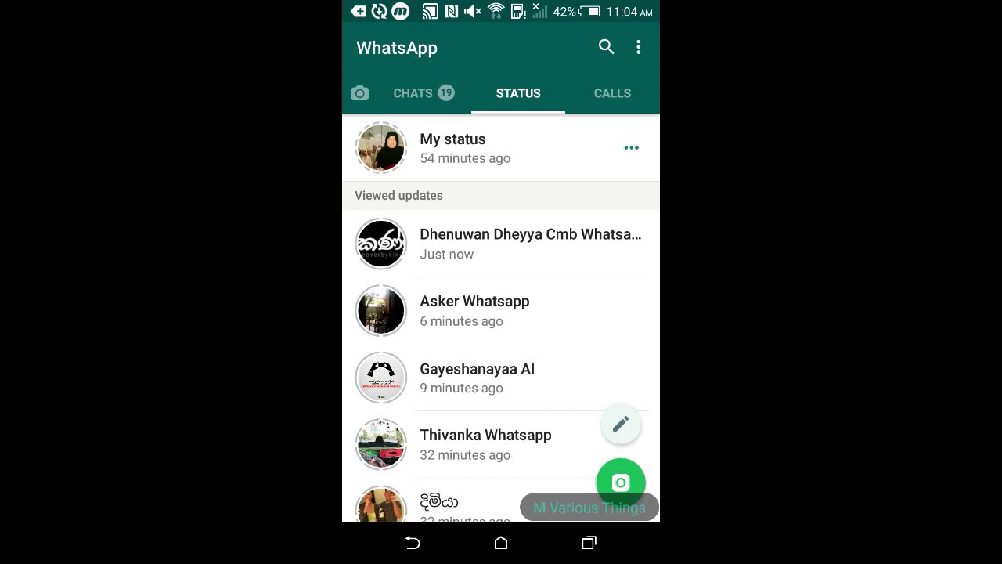
Go to the home screen and launch File Manager from the app drawer
click(501, 542)
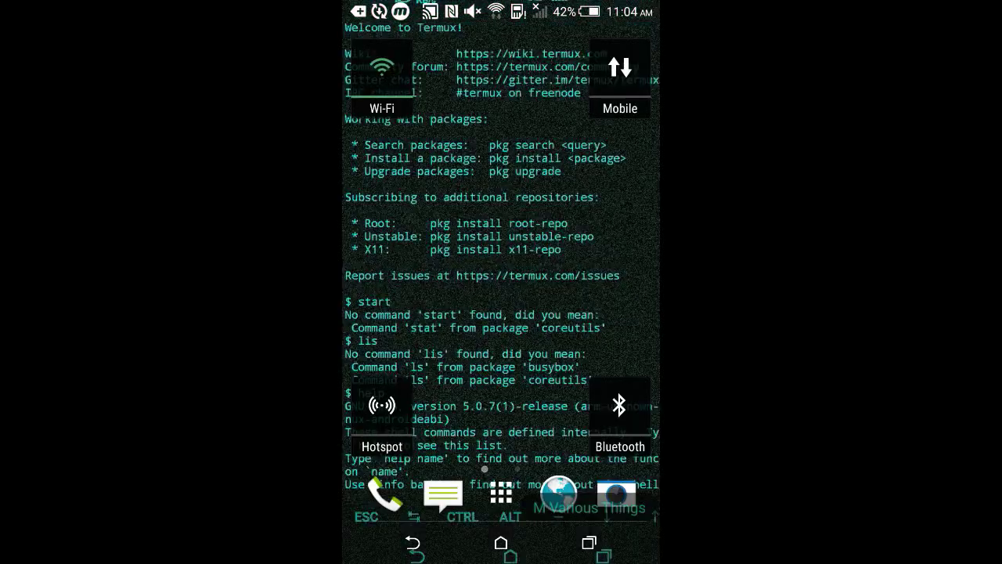
click(501, 493)
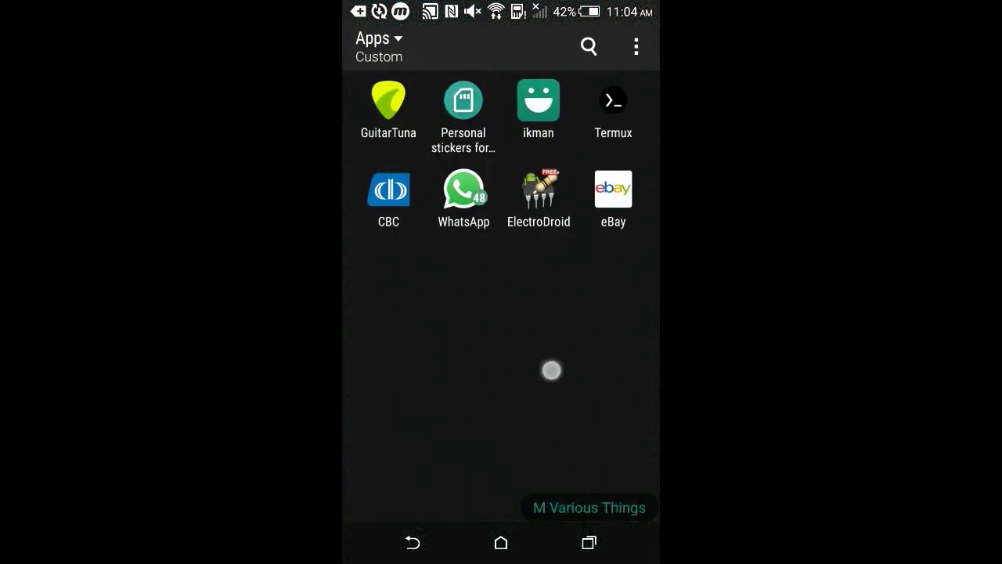
mouse_move(552, 369)
mouse_down()
mouse_move(594, 238)
mouse_move(599, 470)
mouse_up()
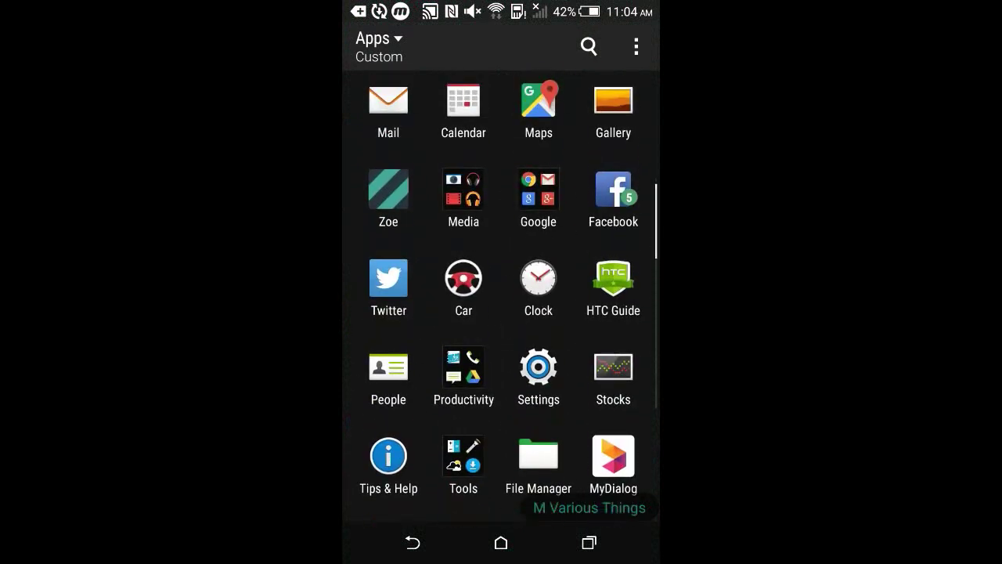
click(539, 457)
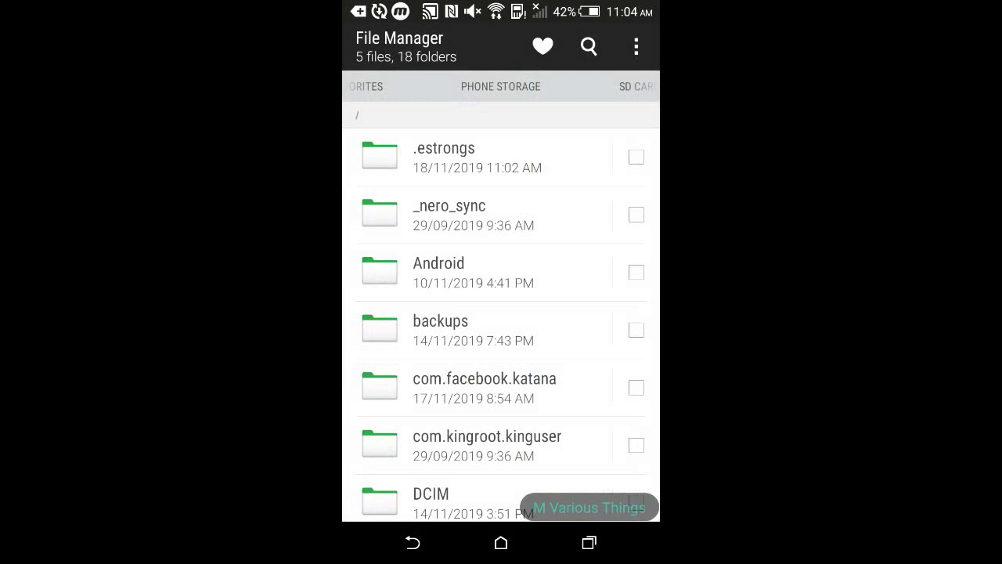
Scroll Phone Storage down to the WhatsApp folder
drag(536, 421, 548, 269)
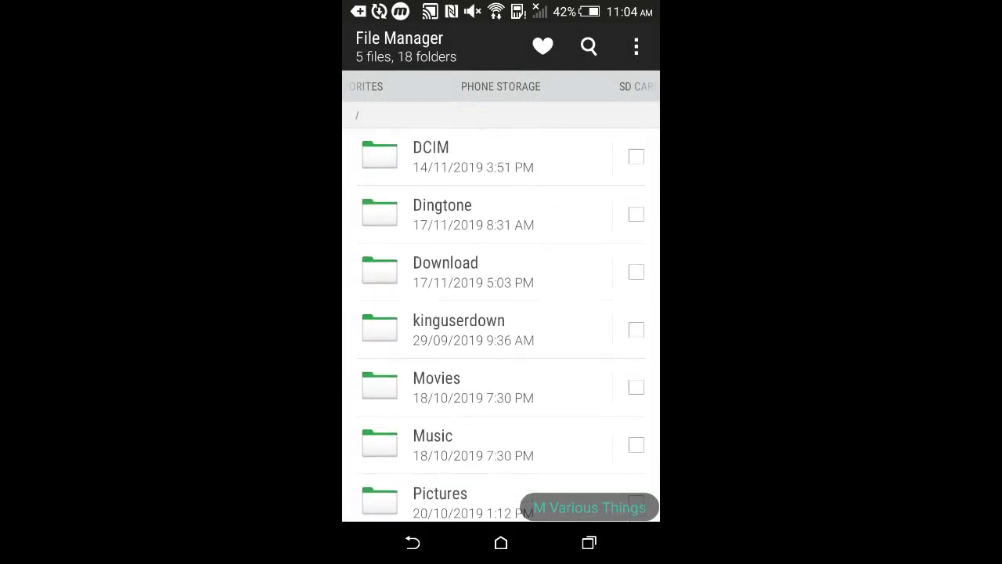
drag(527, 378, 548, 254)
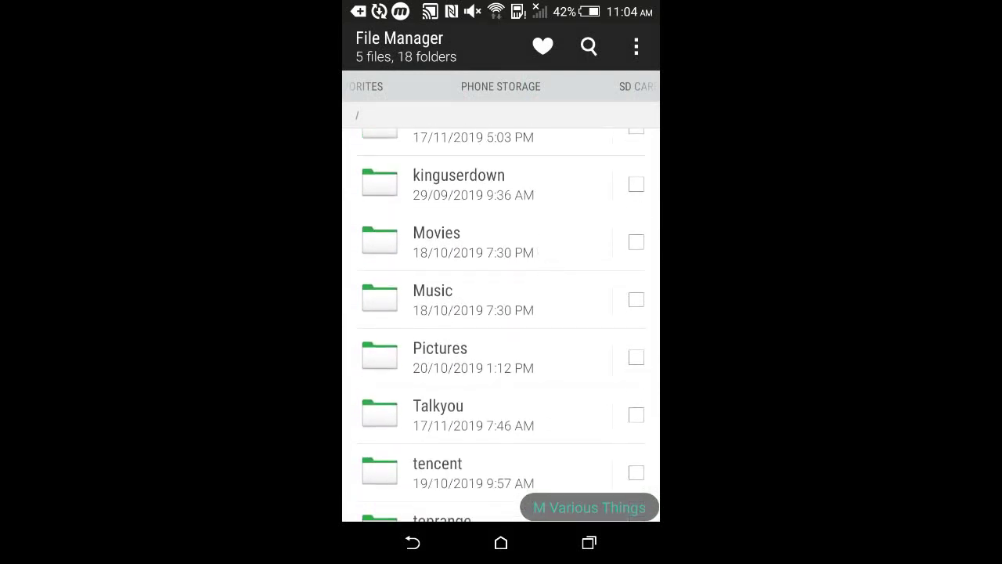
drag(517, 89, 505, 102)
drag(559, 300, 525, 301)
drag(488, 459, 507, 197)
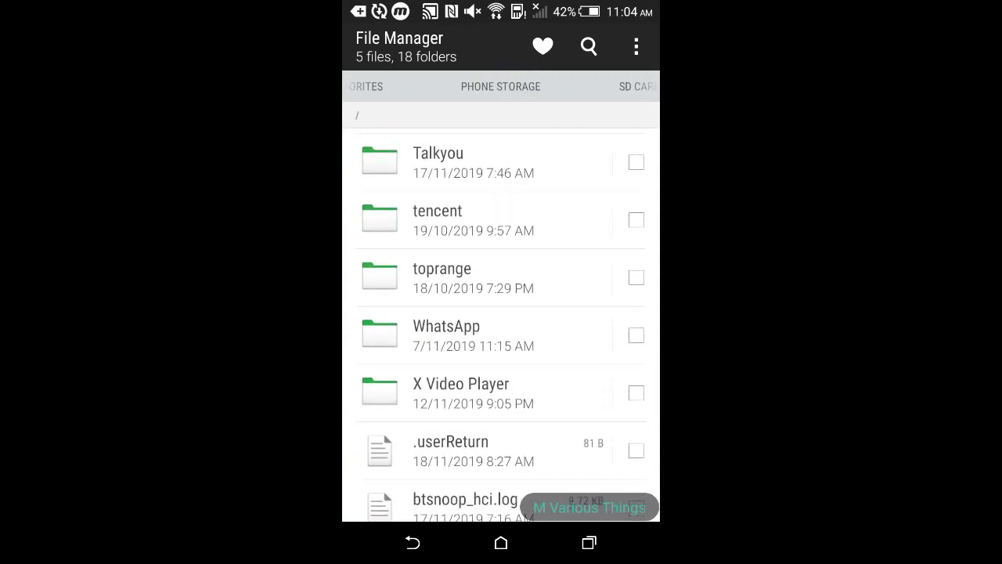
Open the WhatsApp folder, then its Media subfolder
click(446, 335)
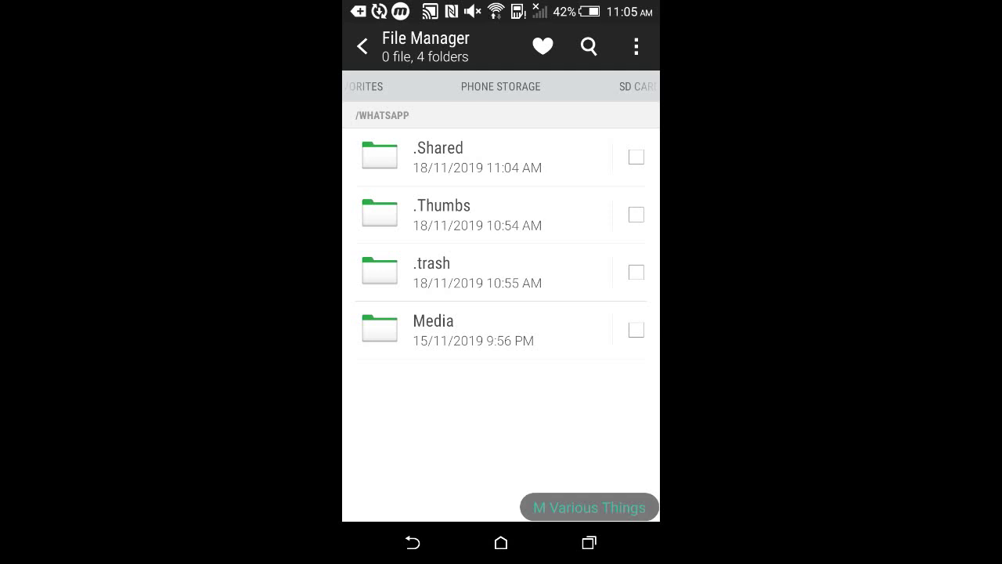
click(478, 335)
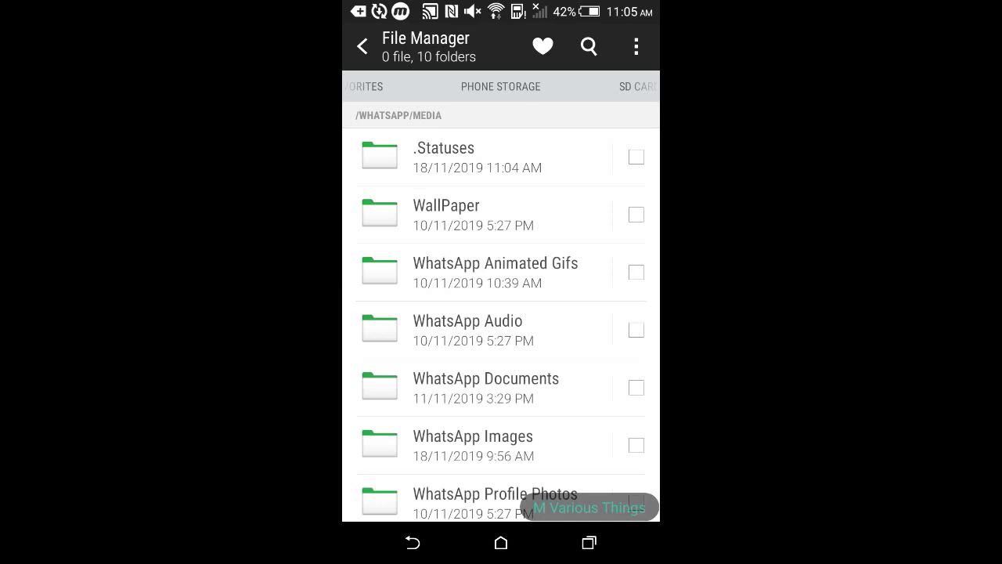
Open the hidden .Statuses folder and browse its 104 saved status files
click(447, 157)
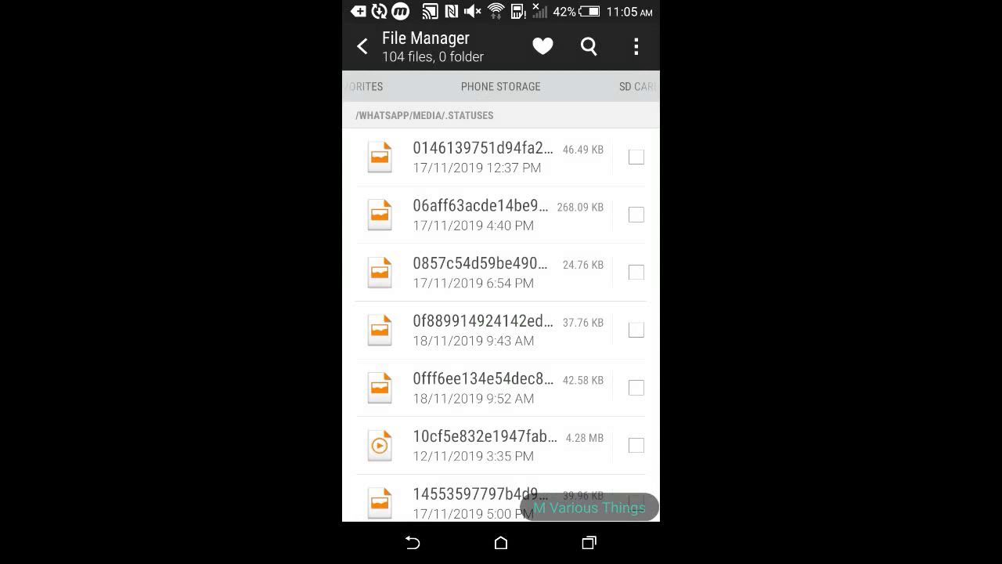
scroll(501, 324, down, 3)
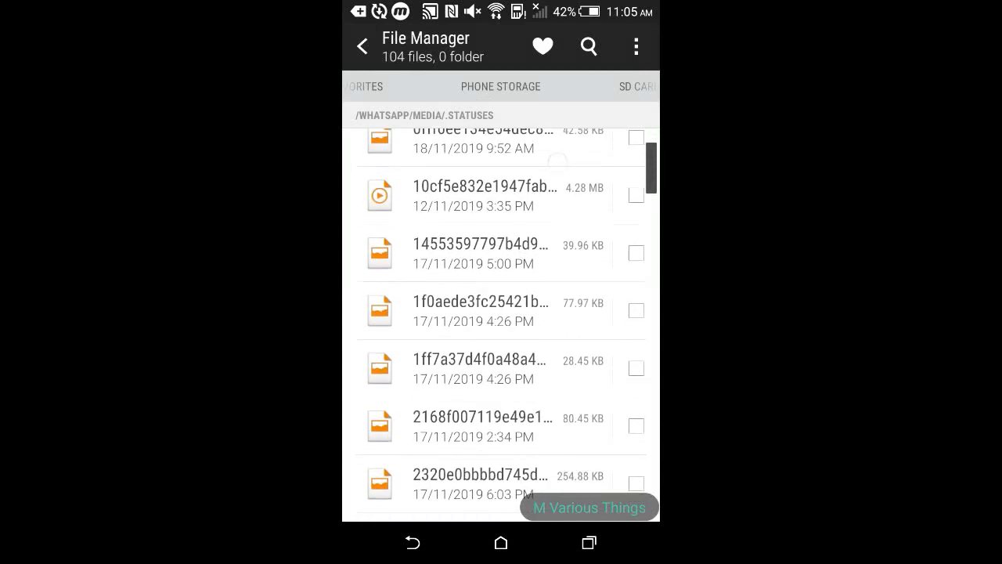
scroll(501, 324, down, 4)
scroll(501, 324, down, 6)
scroll(501, 324, down, 4)
scroll(501, 324, down, 4)
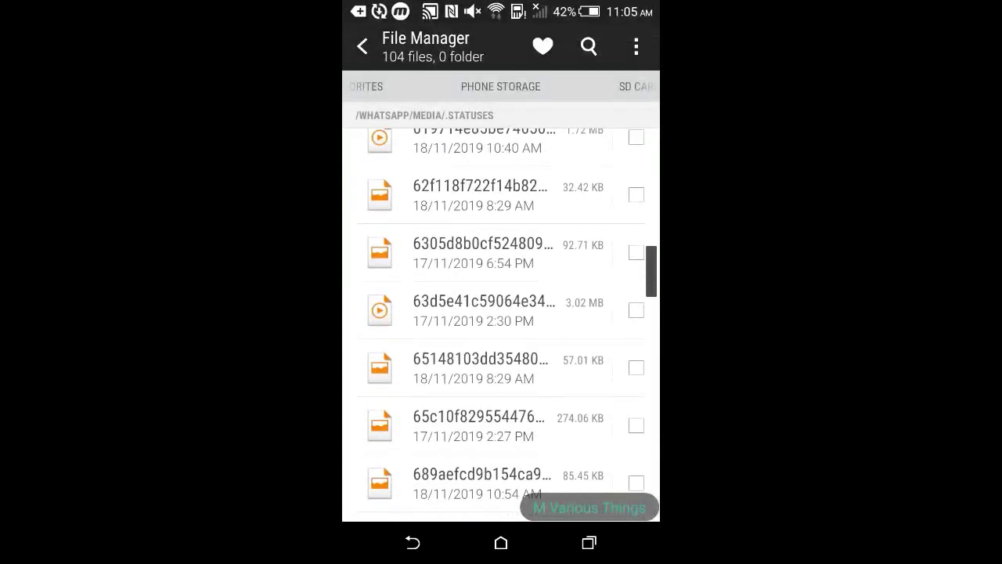
scroll(501, 324, down, 6)
scroll(501, 324, down, 5)
scroll(501, 324, down, 5)
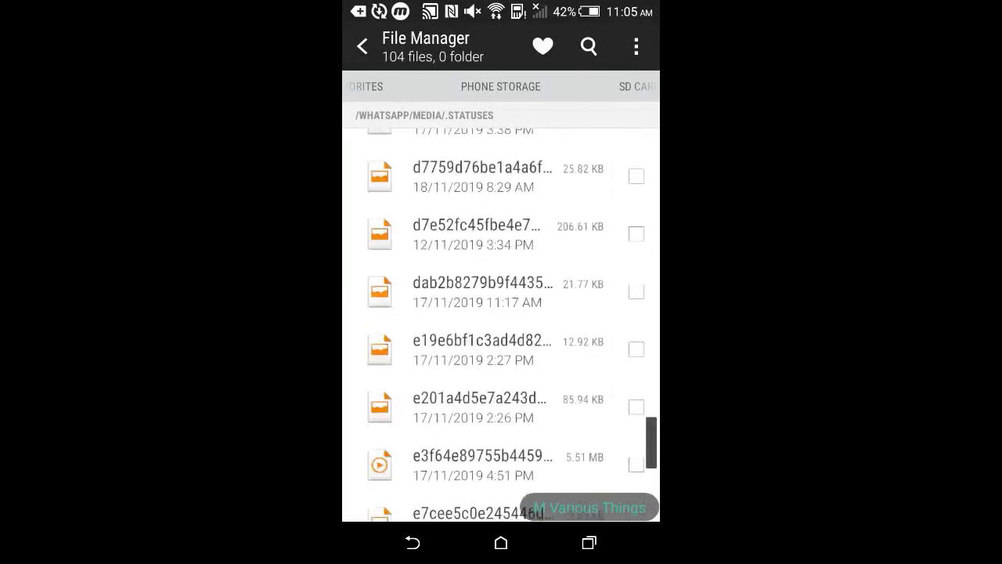
scroll(501, 324, down, 4)
scroll(501, 324, down, 2)
scroll(501, 324, down, 1)
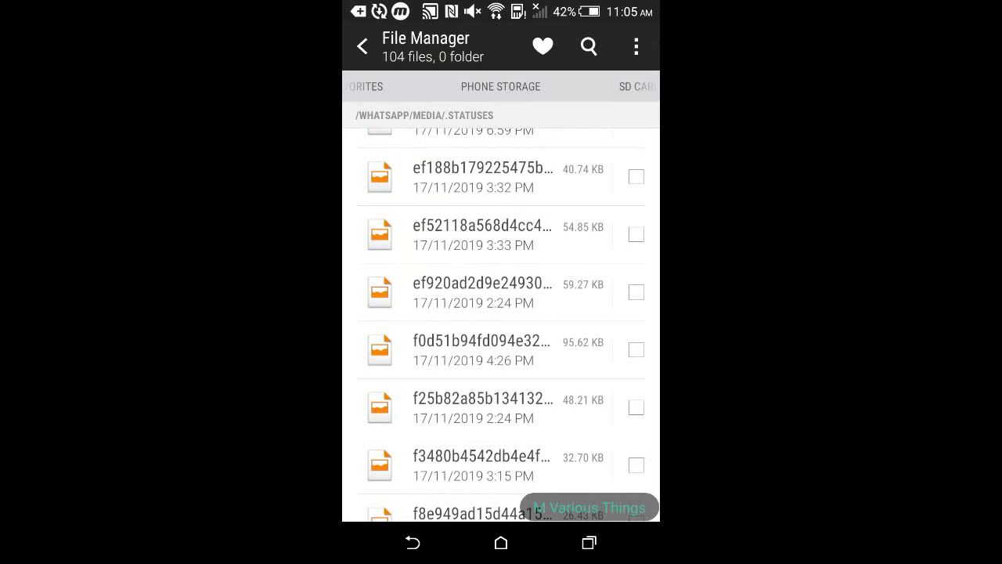
scroll(501, 324, down, 3)
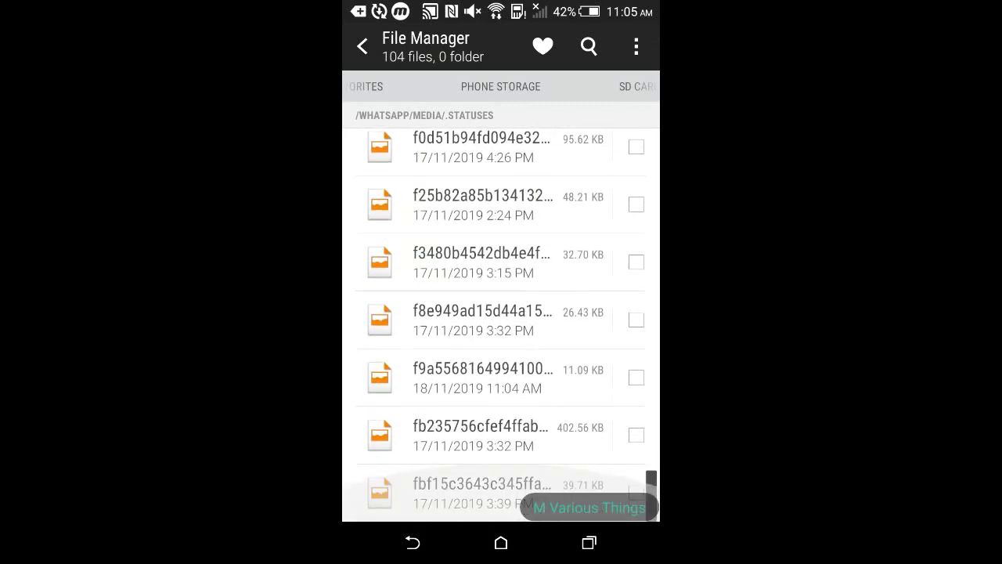
scroll(500, 325, up, 10)
scroll(501, 324, up, 10)
scroll(501, 324, up, 10)
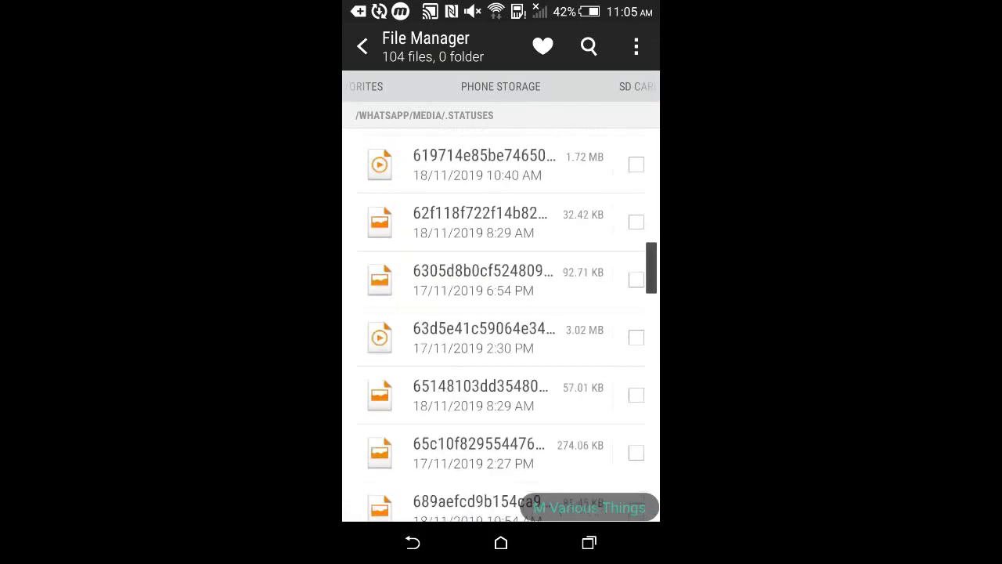
scroll(501, 324, up, 10)
scroll(501, 325, up, 5)
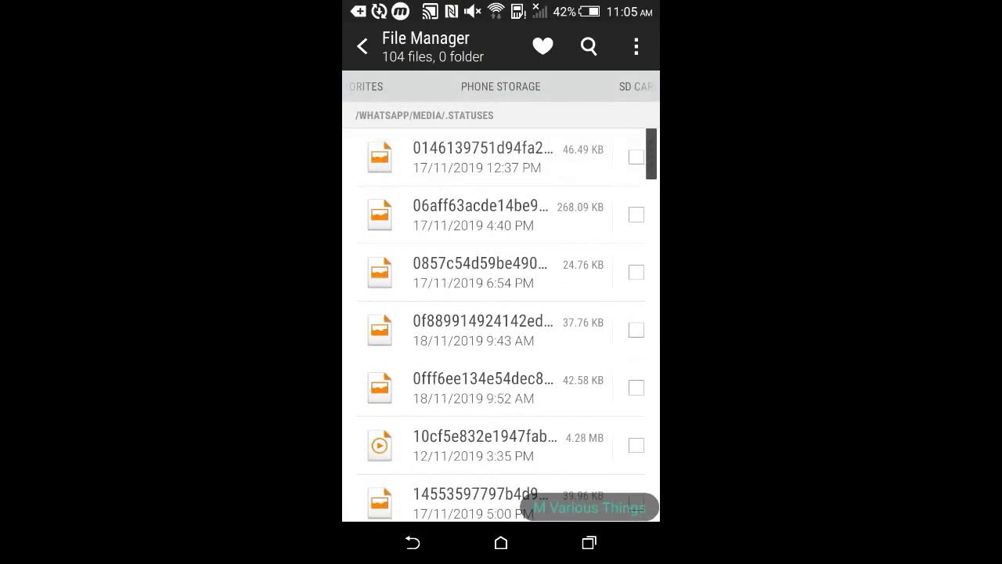
scroll(501, 324, down, 1)
scroll(501, 324, down, 1)
scroll(501, 324, down, 5)
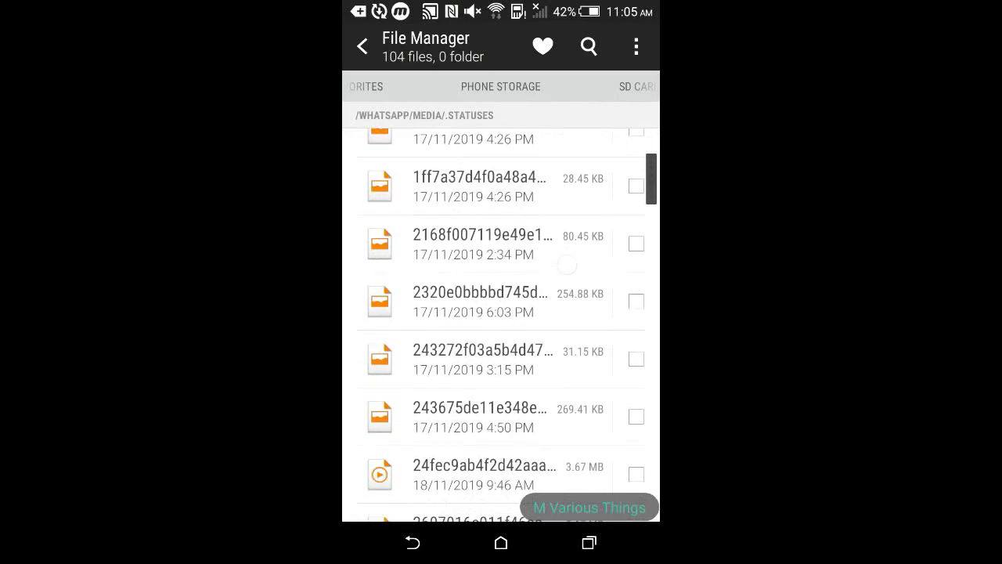
scroll(501, 324, down, 5)
scroll(501, 324, down, 5)
scroll(501, 324, down, 5)
scroll(501, 324, down, 10)
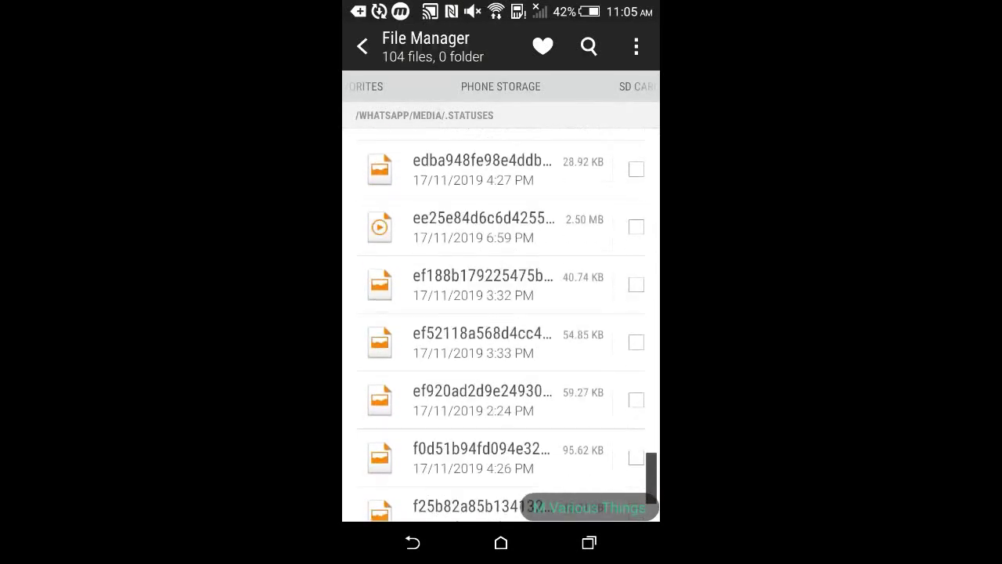
scroll(501, 324, down, 3)
scroll(501, 324, up, 3)
scroll(500, 324, up, 10)
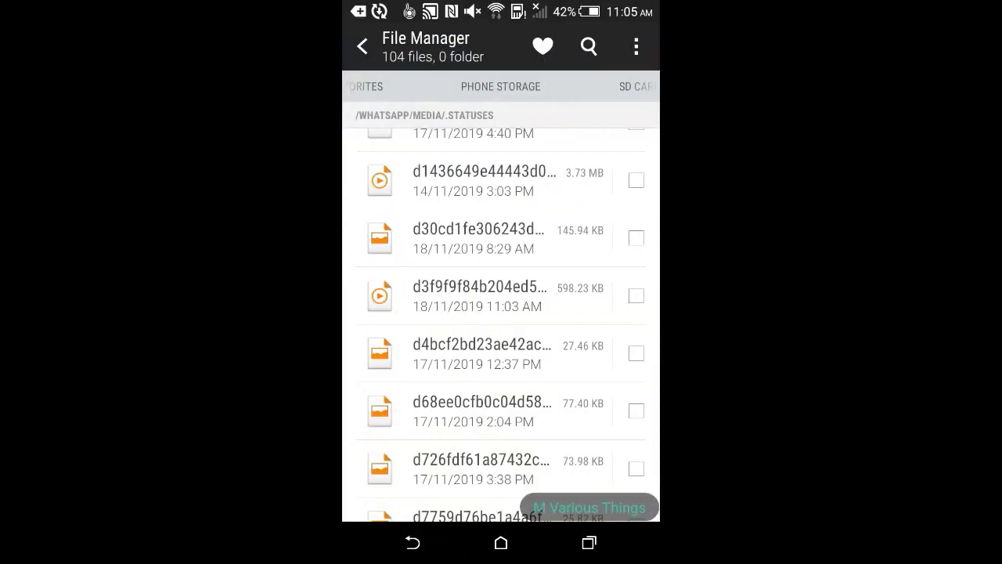
Try playing a saved status video, then return to the .Statuses file list
click(470, 288)
key(Escape)
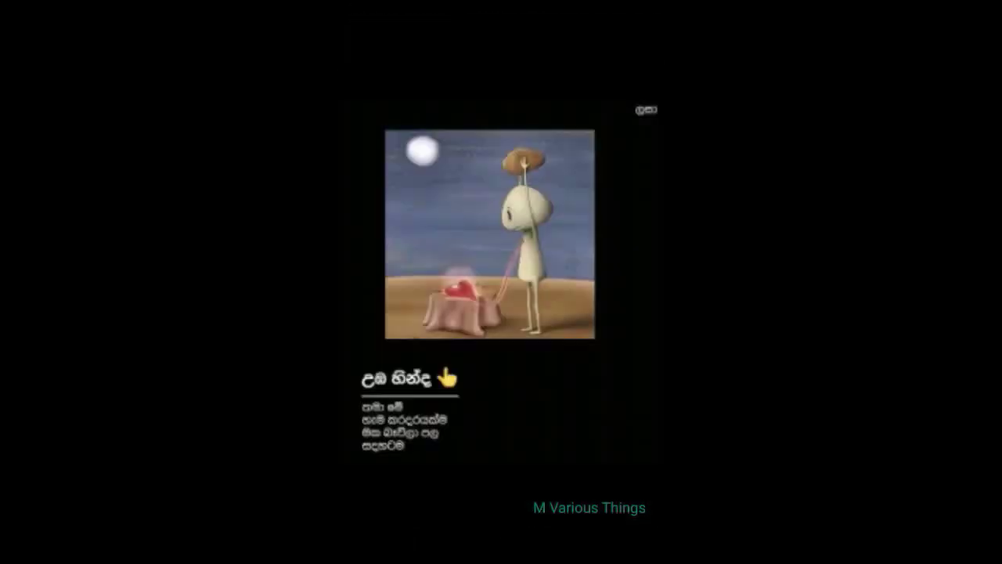
click(449, 488)
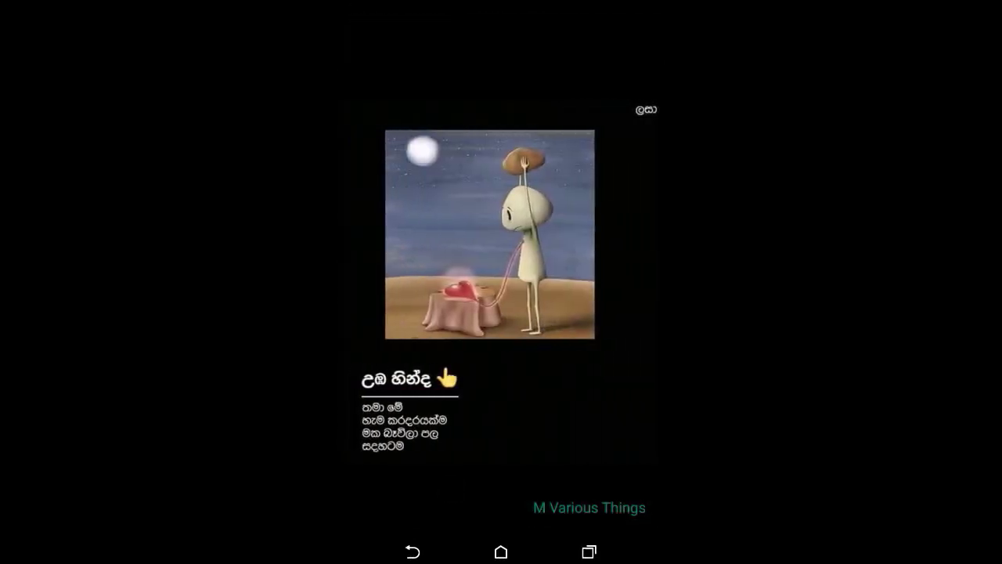
click(412, 542)
View a saved status image full screen, then leave the picture viewer
mouse_move(490, 421)
mouse_down()
mouse_move(489, 319)
mouse_move(489, 391)
mouse_up()
click(489, 390)
click(535, 388)
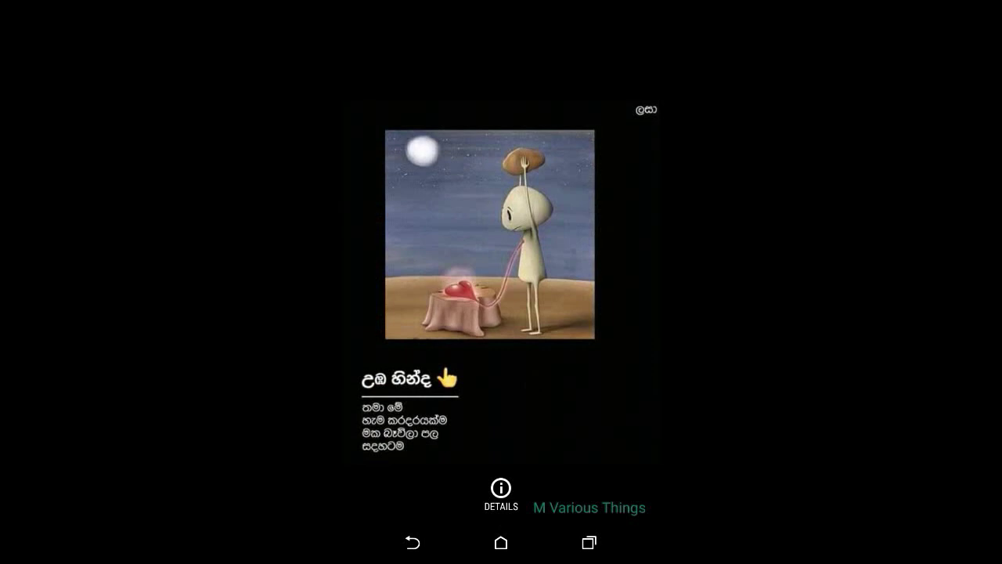
click(501, 543)
Launch WhatsApp from the app drawer
click(500, 491)
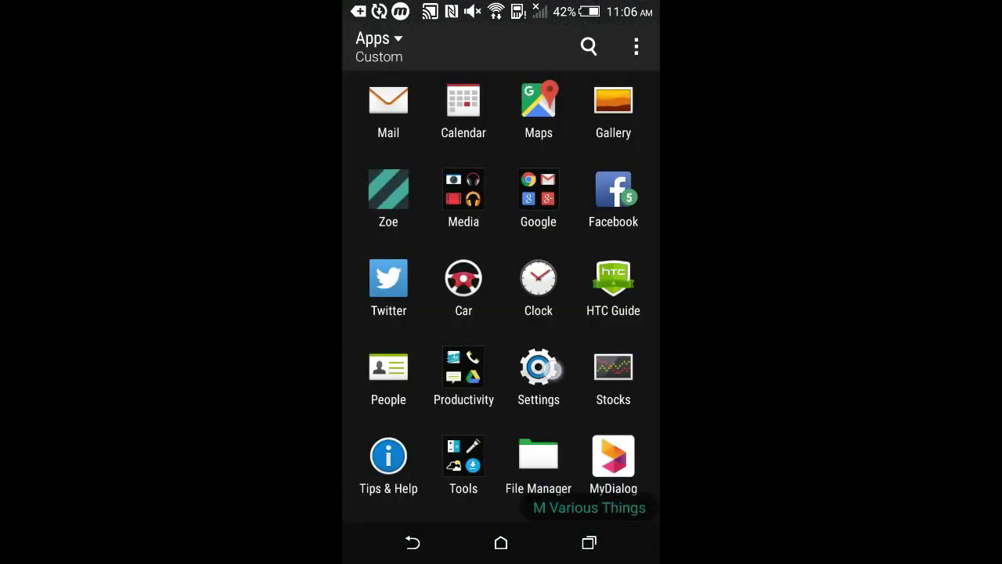
drag(501, 392, 501, 196)
drag(577, 376, 577, 251)
click(463, 195)
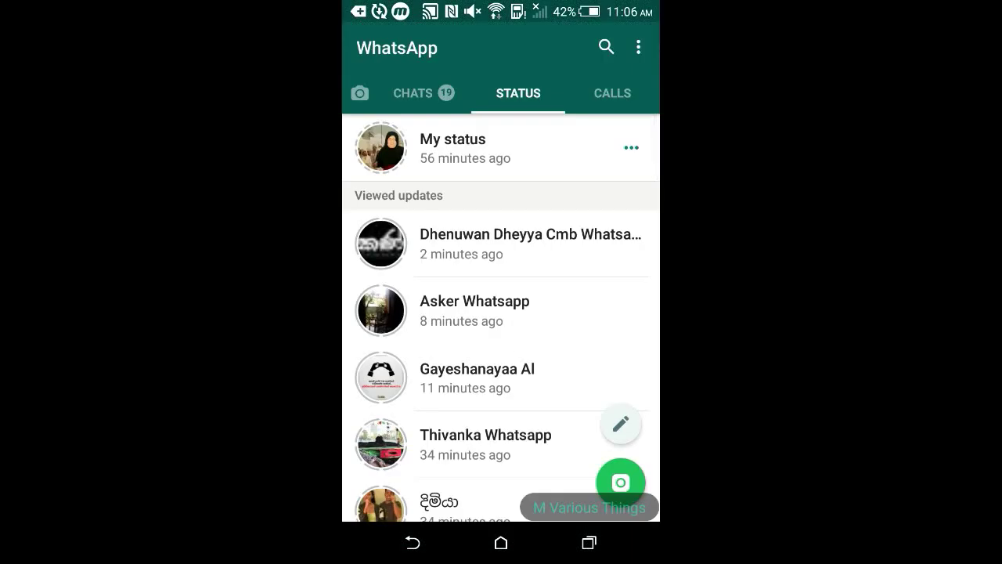
Browse contacts' updates in the Status tab, then switch back to the saved status picture via Recents
mouse_move(532, 344)
mouse_down()
mouse_move(540, 215)
mouse_move(602, 95)
mouse_up()
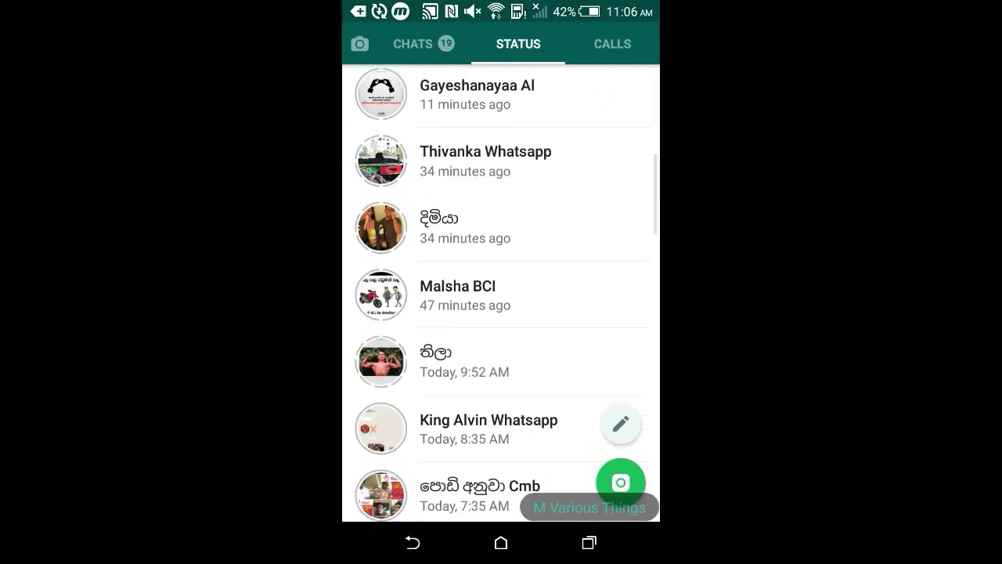
mouse_move(520, 329)
mouse_down()
mouse_move(537, 255)
mouse_move(624, 83)
mouse_up()
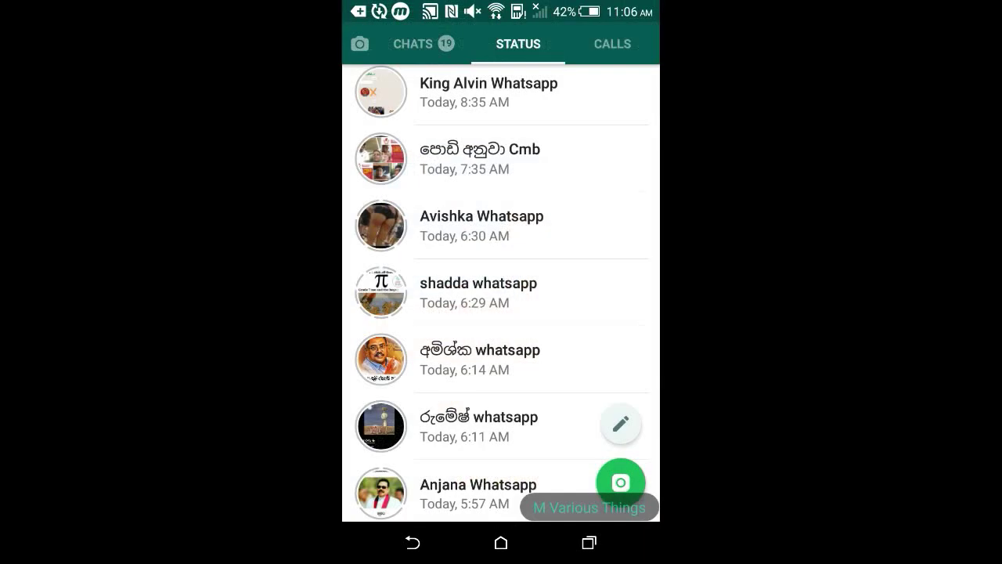
click(589, 542)
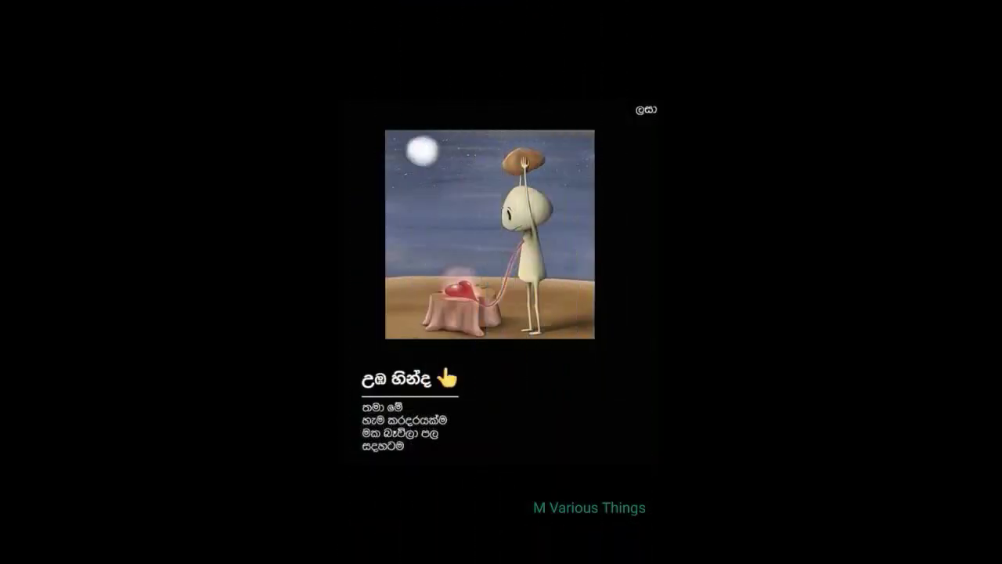
click(488, 317)
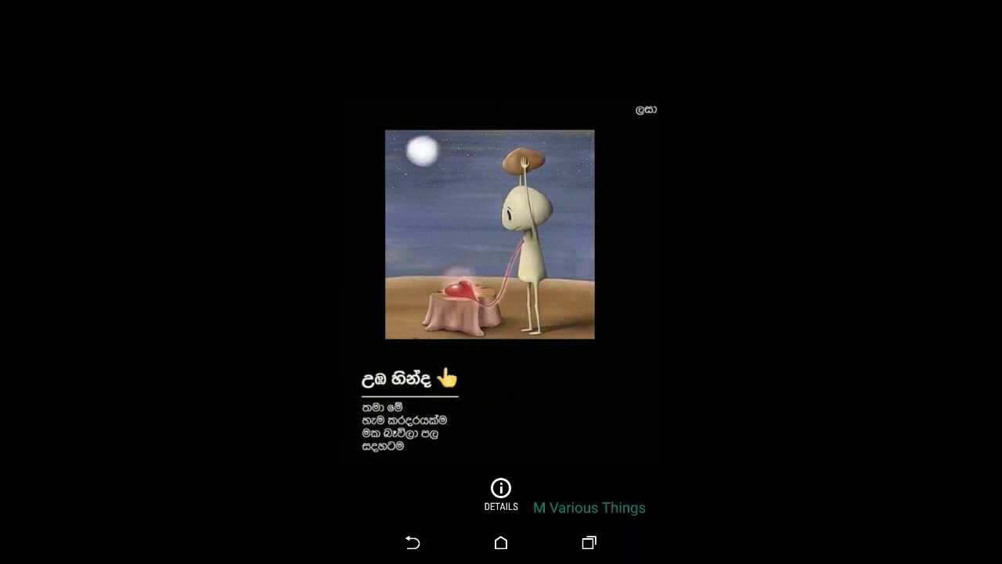
Navigate WhatsApp > Media > .Statuses again, now holding 106 saved files
click(412, 542)
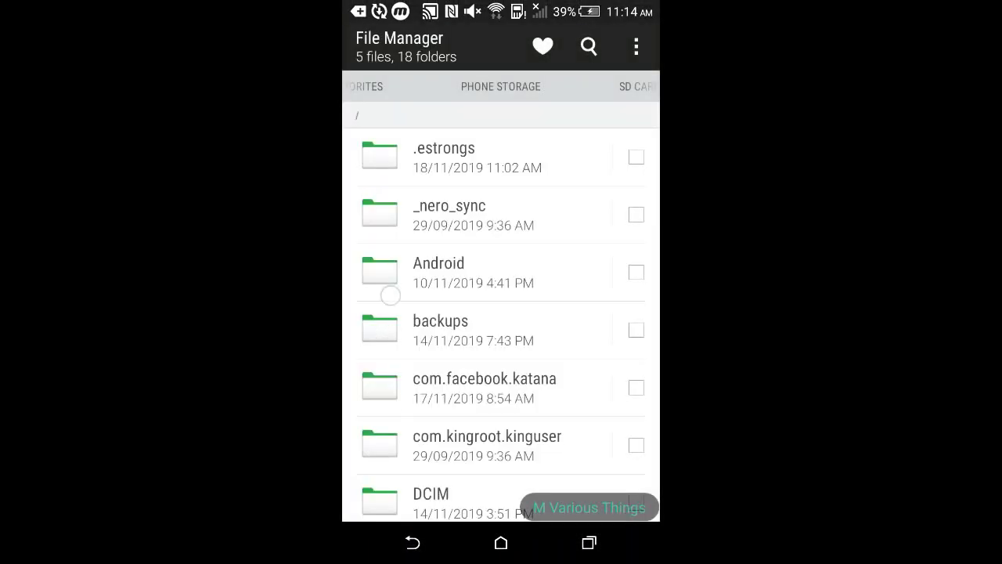
drag(387, 290, 387, 118)
drag(412, 384, 413, 330)
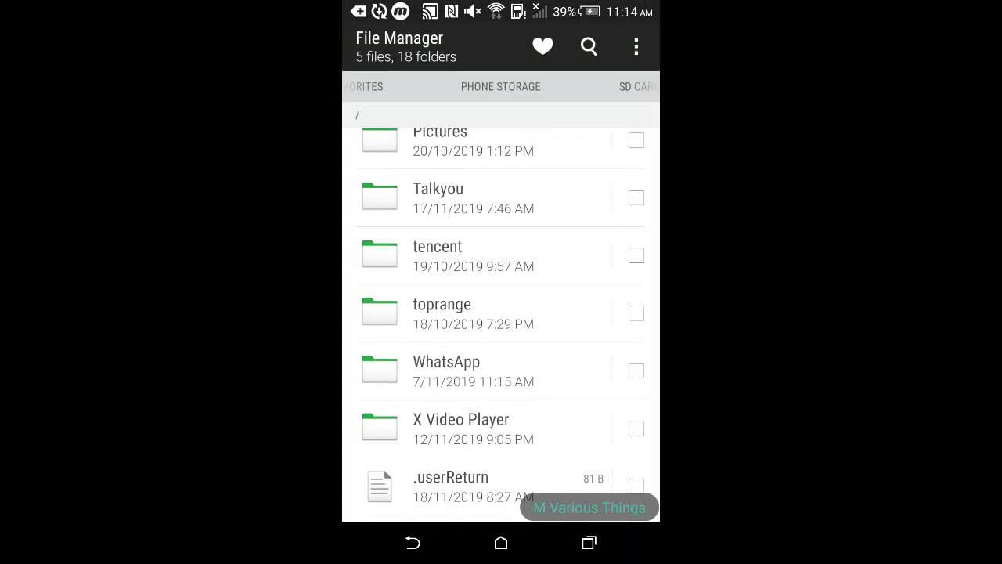
click(439, 368)
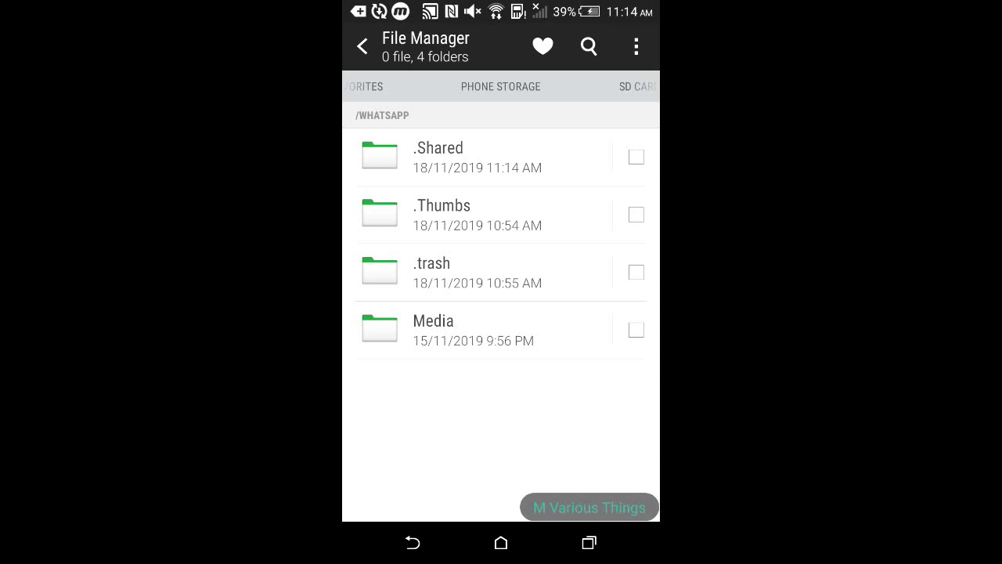
click(433, 329)
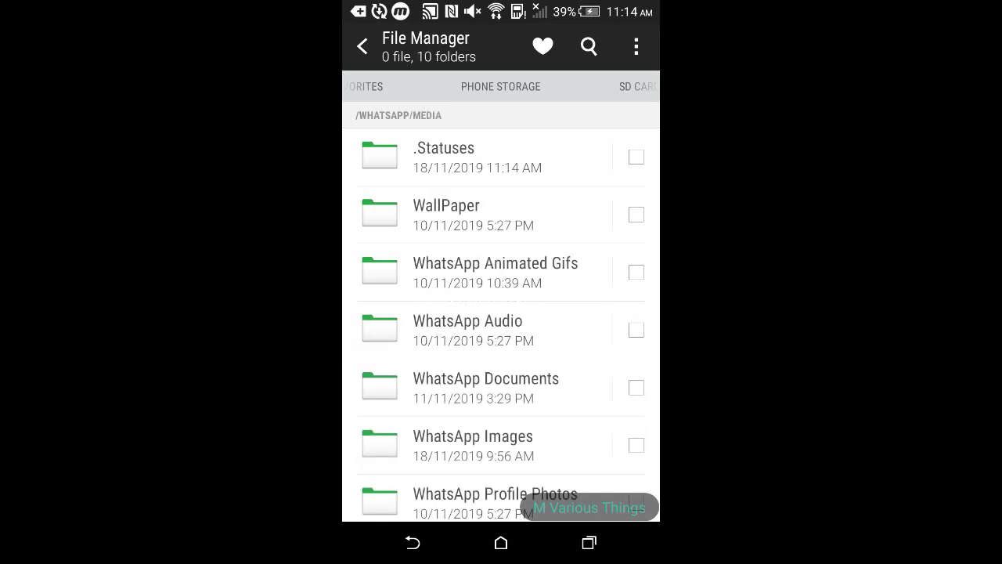
scroll(501, 325, down, 3)
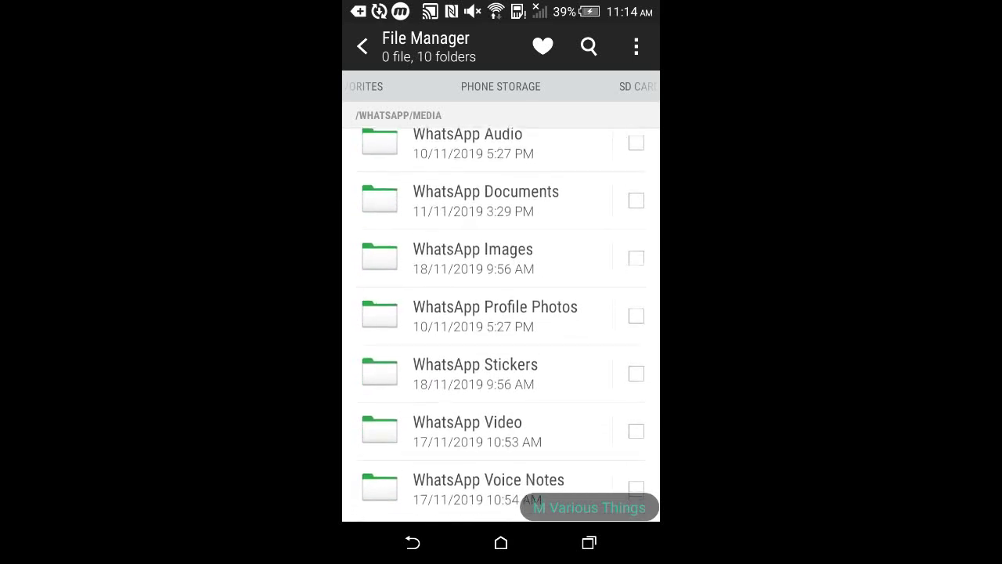
scroll(501, 325, up, 3)
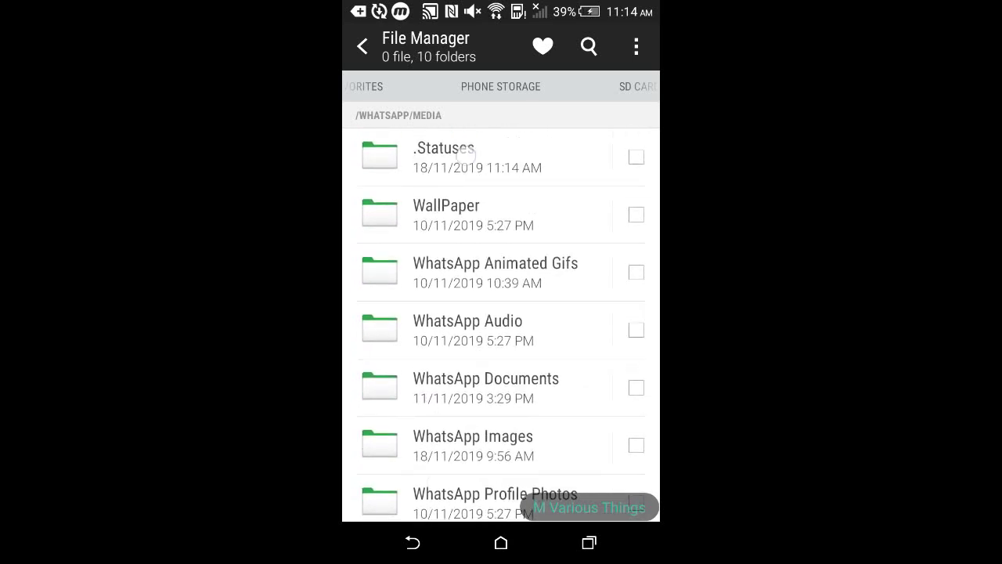
click(443, 157)
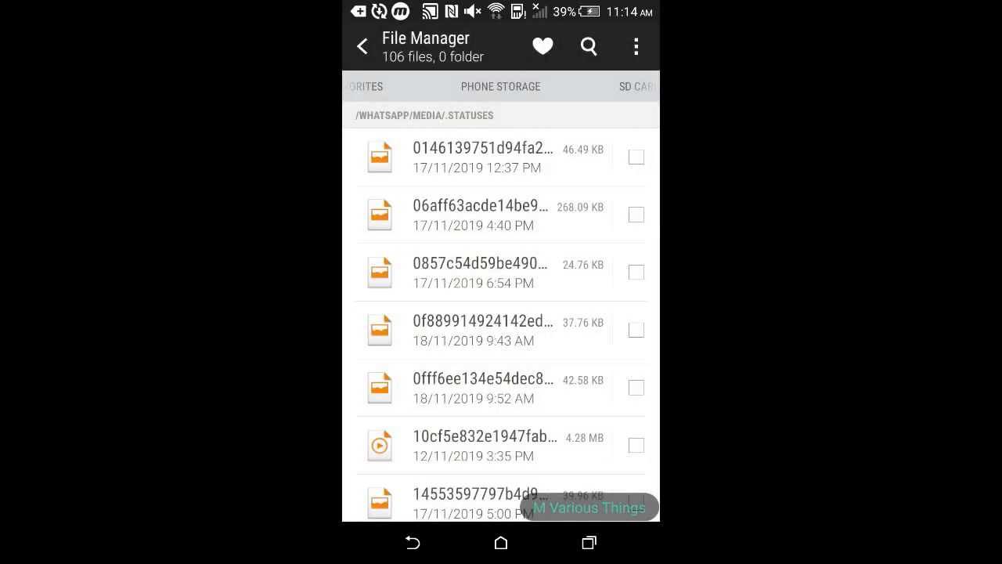
Scroll the .Statuses list and play one of the saved status videos
scroll(439, 293, down, 3)
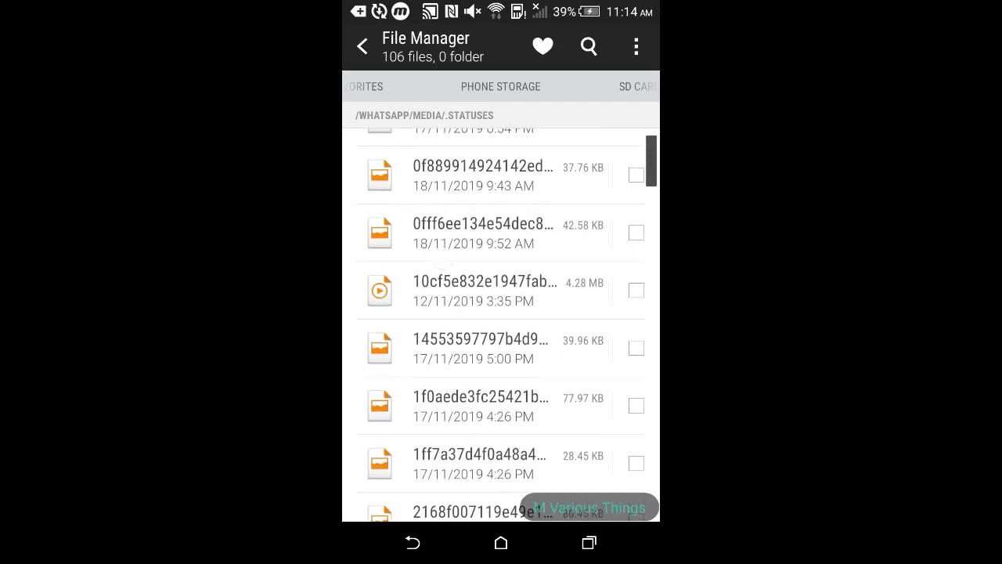
scroll(501, 325, down, 2)
scroll(501, 325, down, 5)
scroll(501, 325, down, 5)
scroll(500, 324, down, 5)
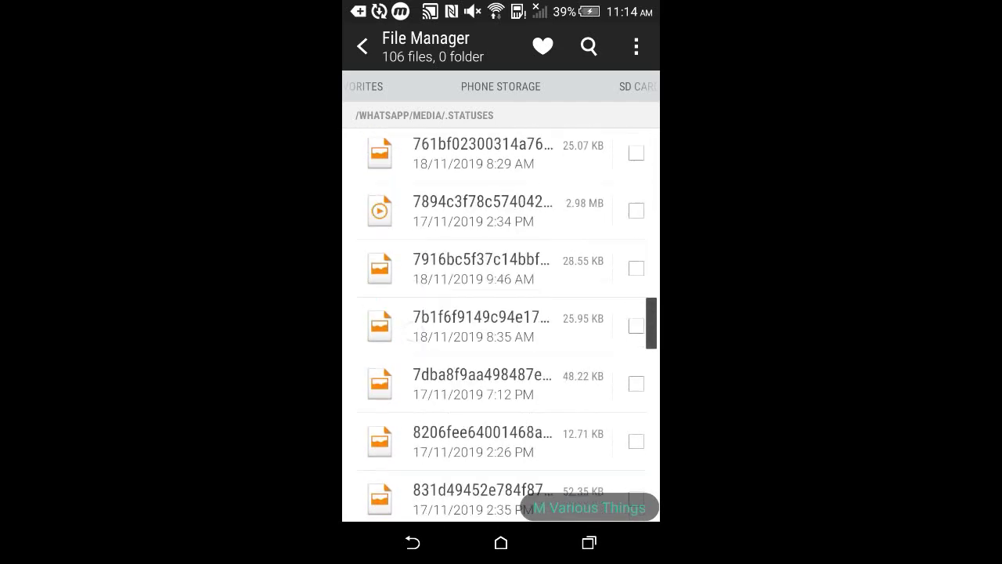
scroll(422, 344, down, 5)
scroll(422, 352, down, 5)
scroll(427, 367, down, 3)
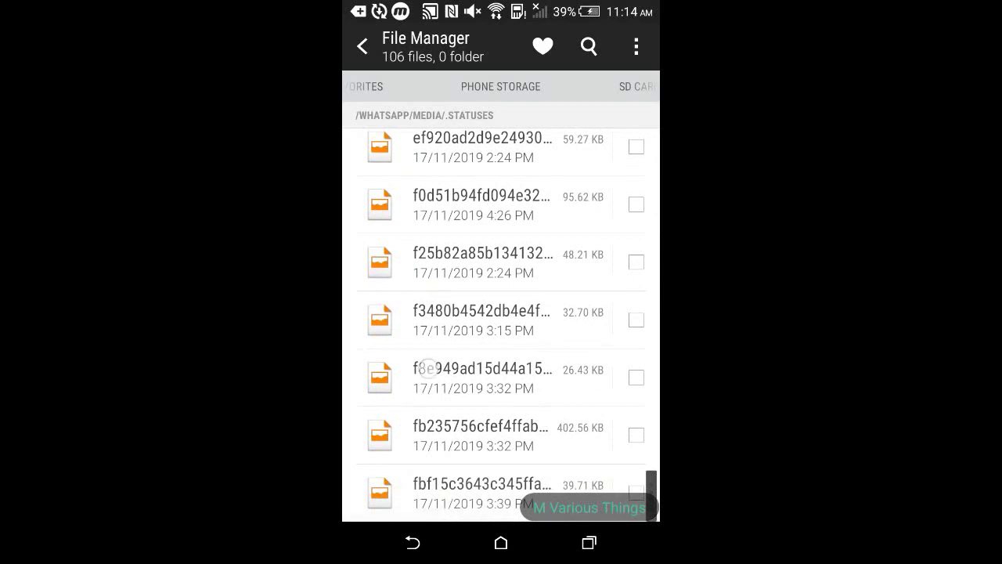
scroll(427, 368, up, 5)
scroll(425, 337, up, 3)
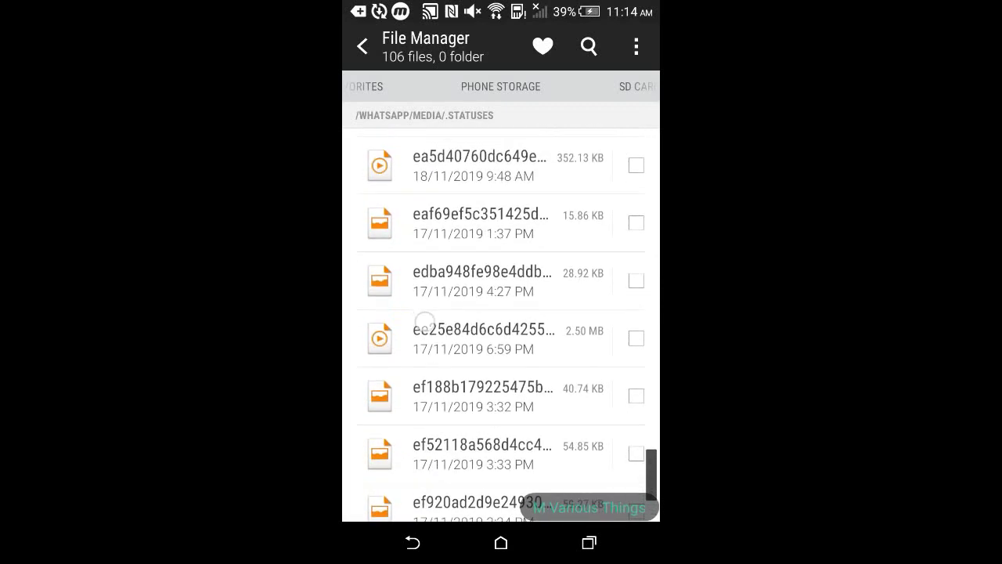
scroll(423, 321, up, 3)
click(479, 326)
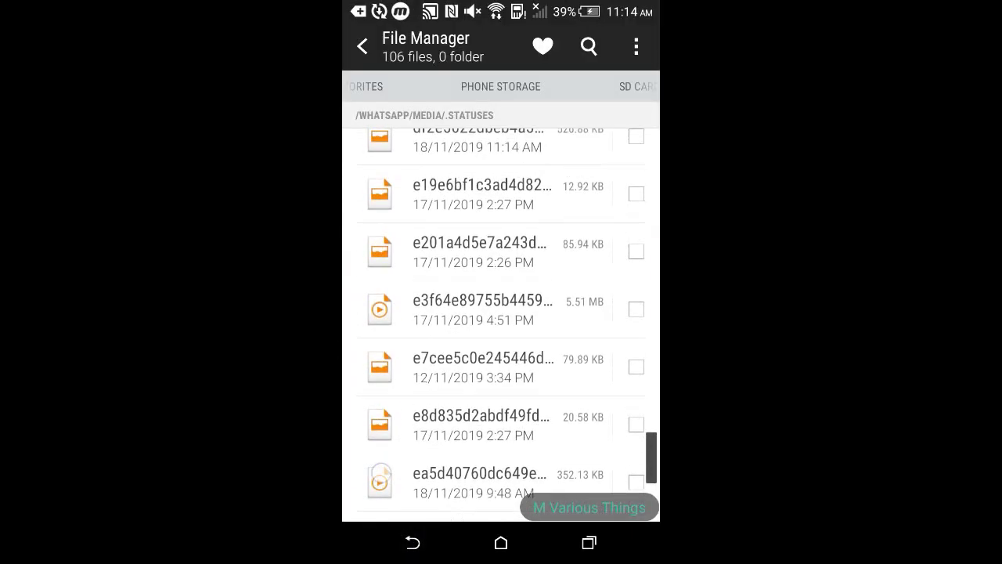
Tick the 598.23 KB status video from 18/11/2019 11:03 AM
scroll(400, 376, up, 4)
scroll(392, 462, up, 3)
scroll(392, 463, up, 1)
scroll(407, 493, up, 3)
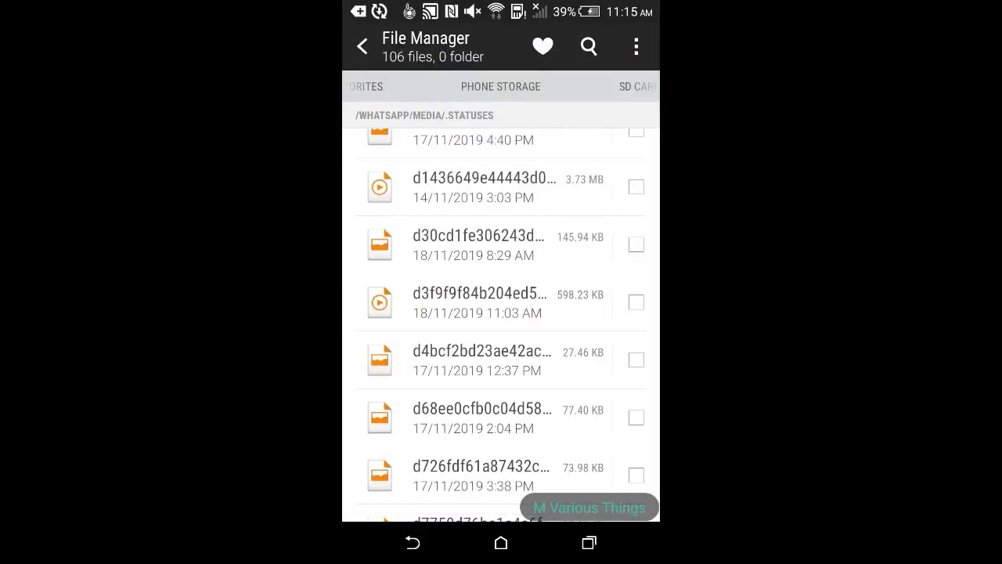
click(636, 302)
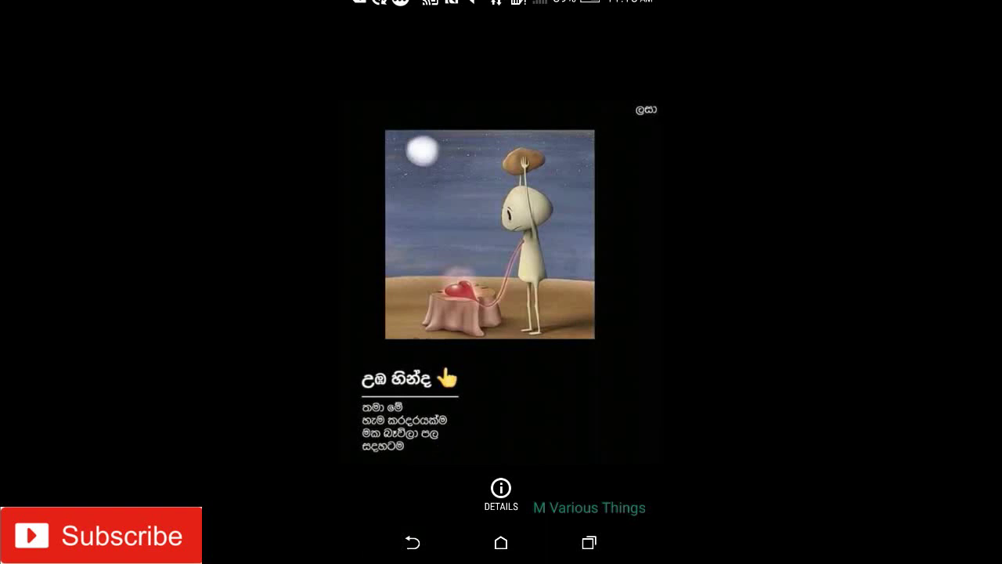
Share the marked 598.23 KB video to WhatsApp from the overflow menu
click(636, 302)
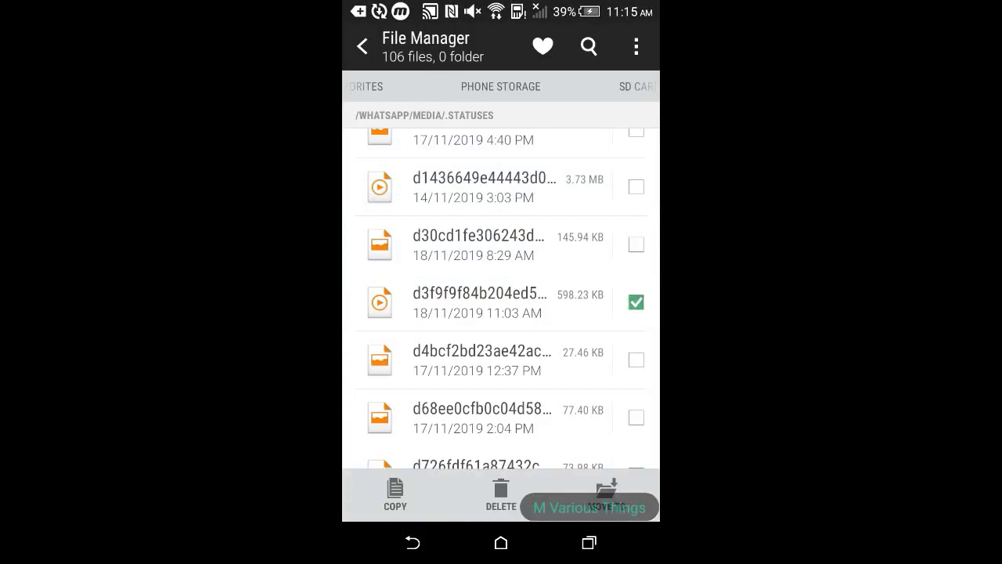
click(635, 46)
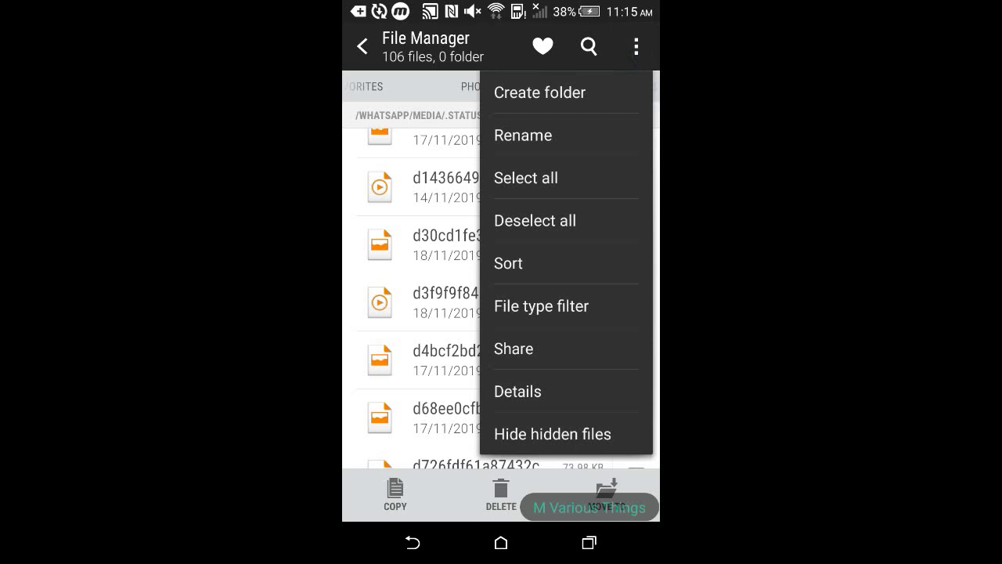
click(635, 46)
click(514, 348)
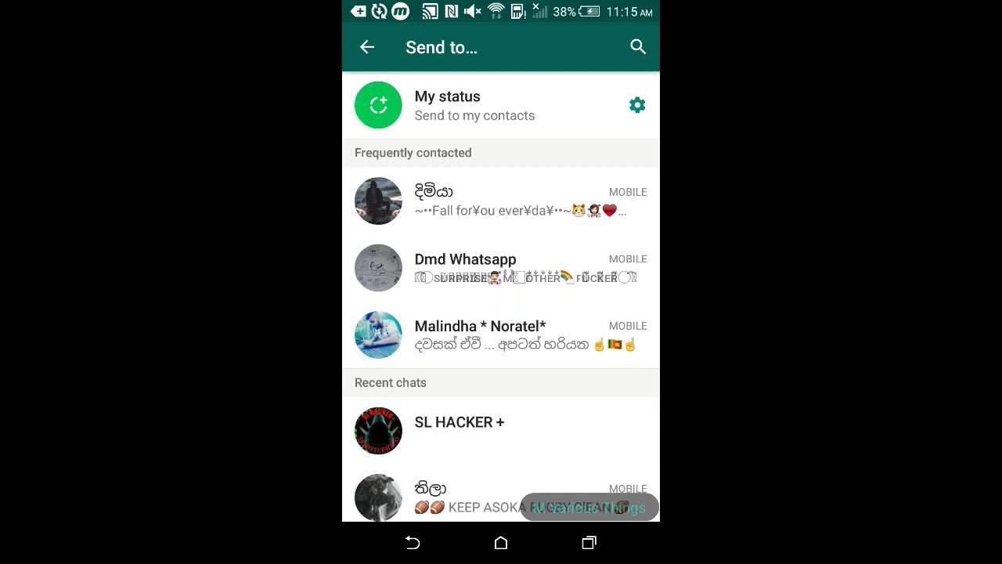
Post the video as My status from WhatsApp's Send to… list and preview
click(469, 105)
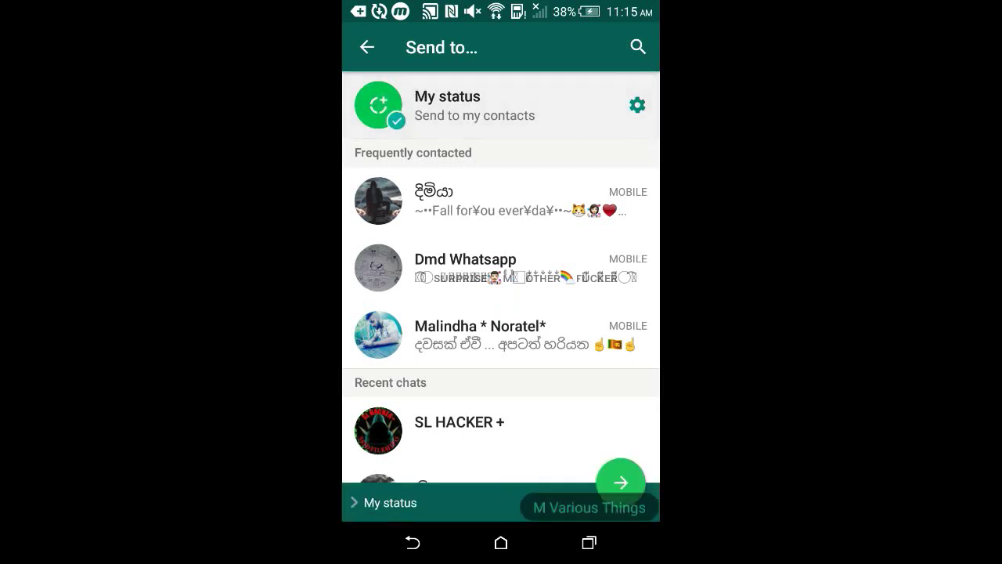
click(620, 482)
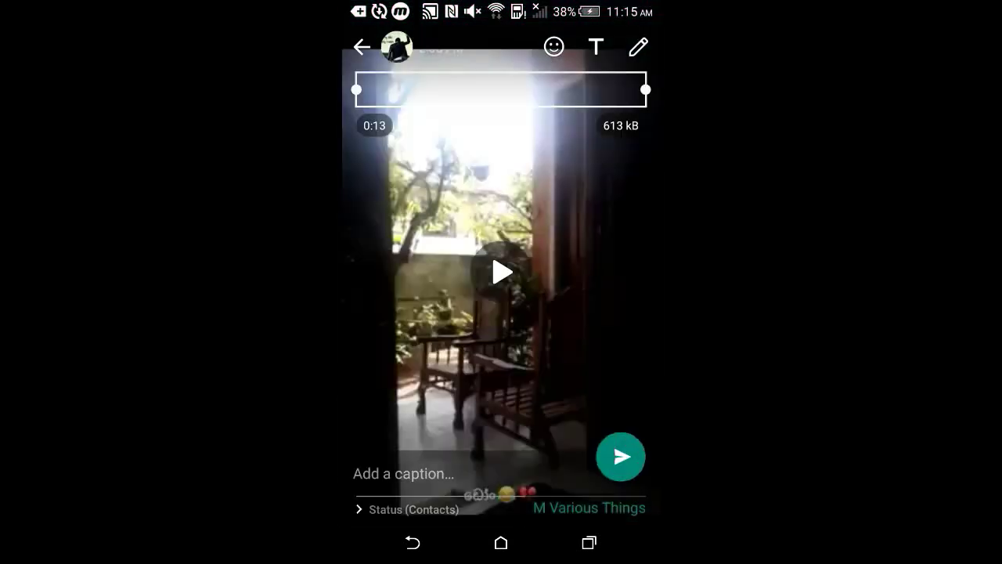
click(621, 456)
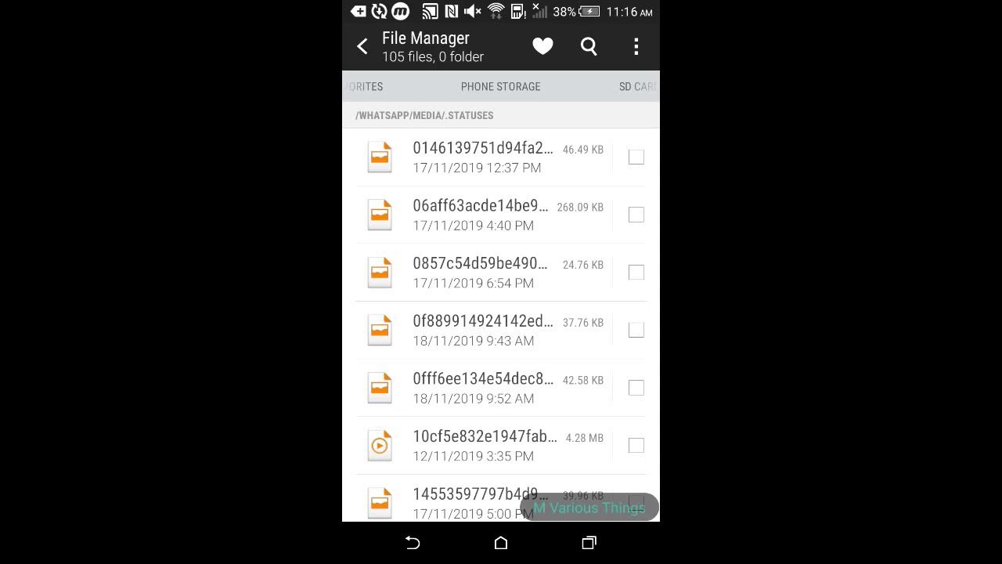
Close File Manager from Recents and start WhatsApp's My status playback from the app drawer
click(589, 541)
drag(596, 358, 658, 358)
click(501, 541)
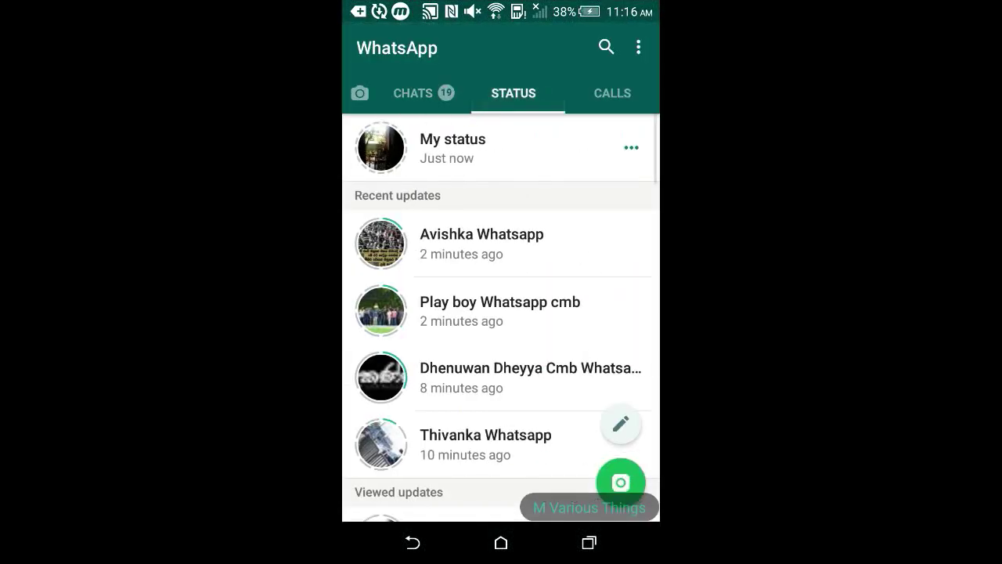
click(452, 147)
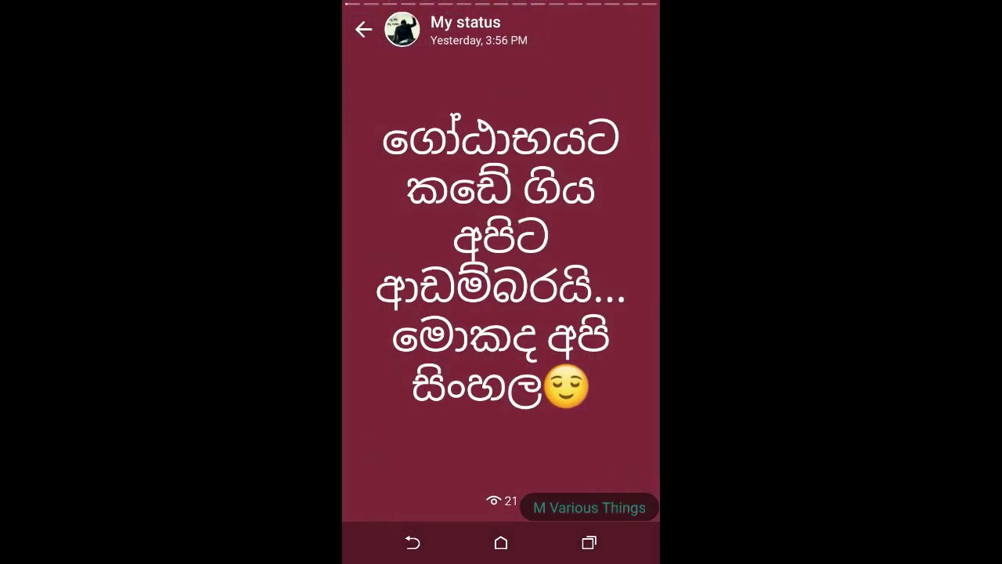
Skip through My status to the newly posted video, then return to the Status list
click(607, 305)
click(589, 295)
click(617, 283)
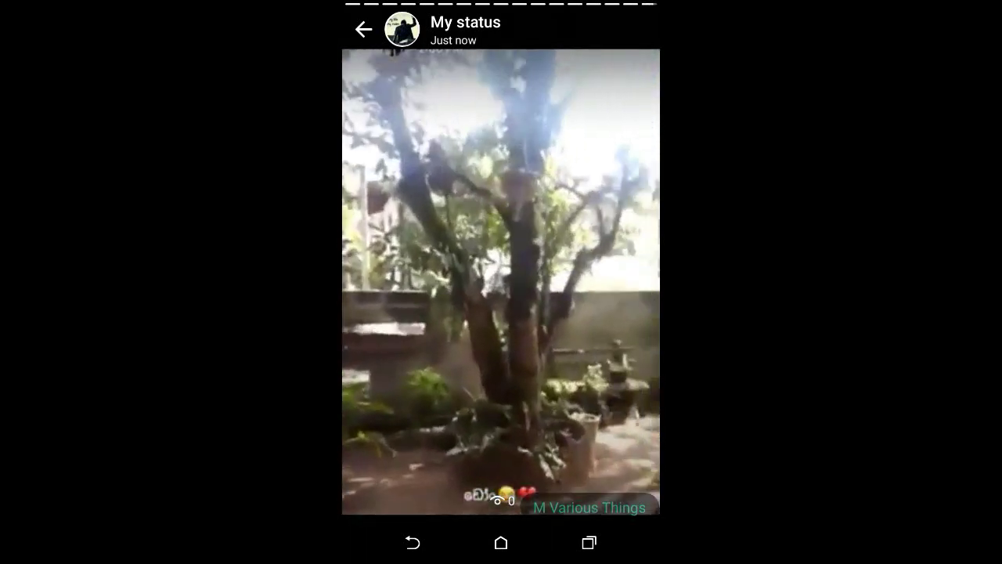
click(412, 542)
Go to the phone's home screen after confirming My status updated 1 minute ago
click(501, 542)
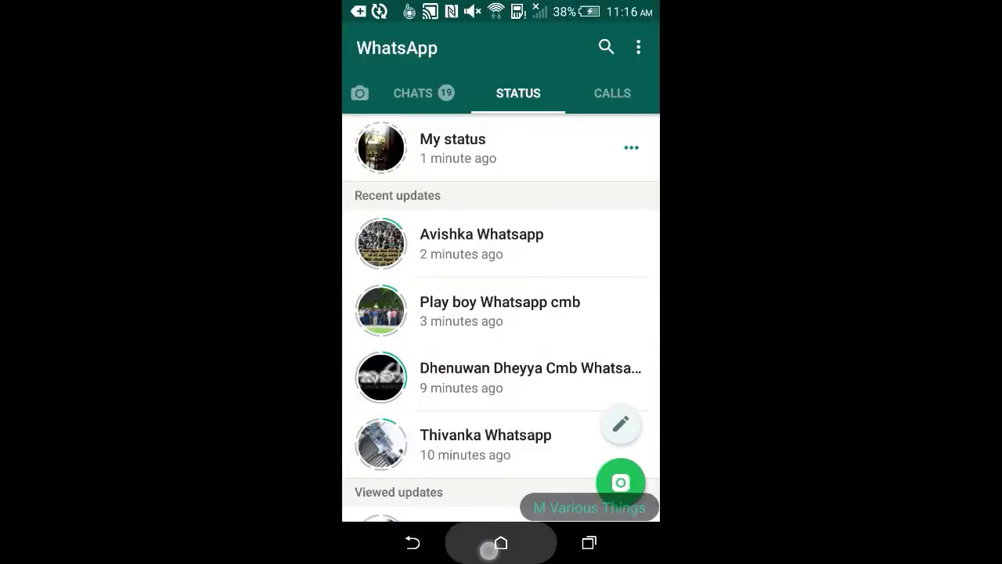